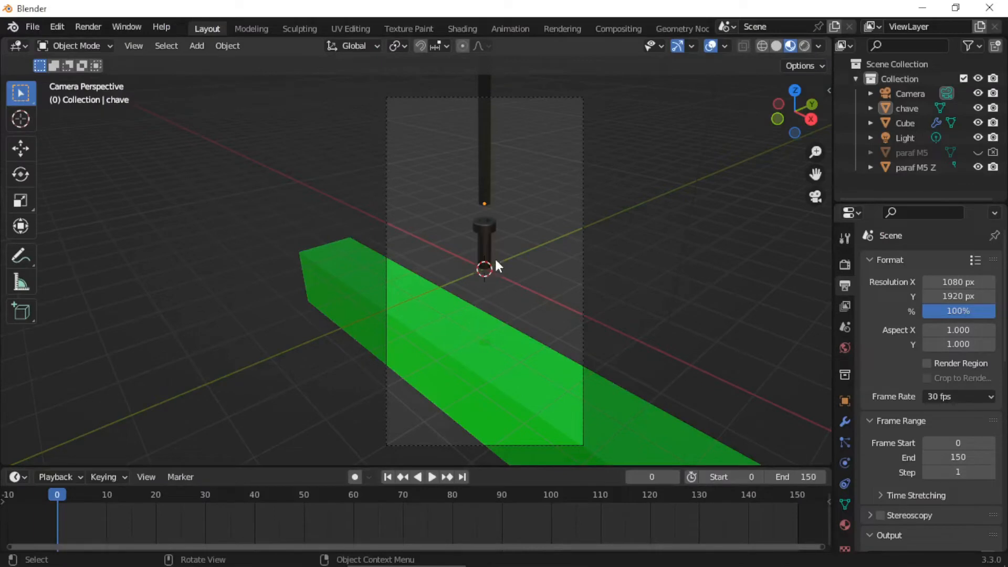
Insert a Location keyframe on the paraf M5 Z screw at frame 0
{"action": "left_click", "coordinate": [488, 241]}
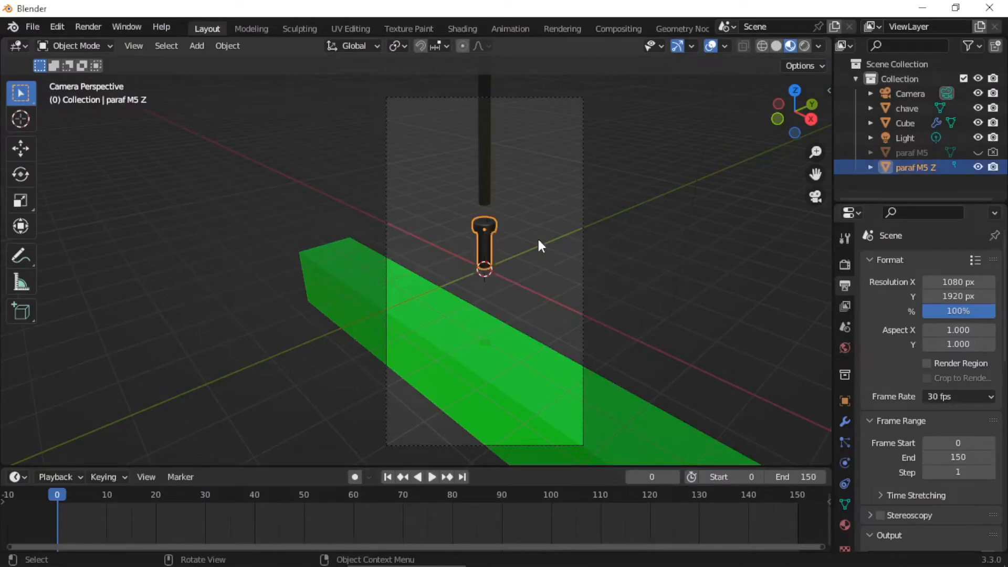
{"action": "key", "text": "i"}
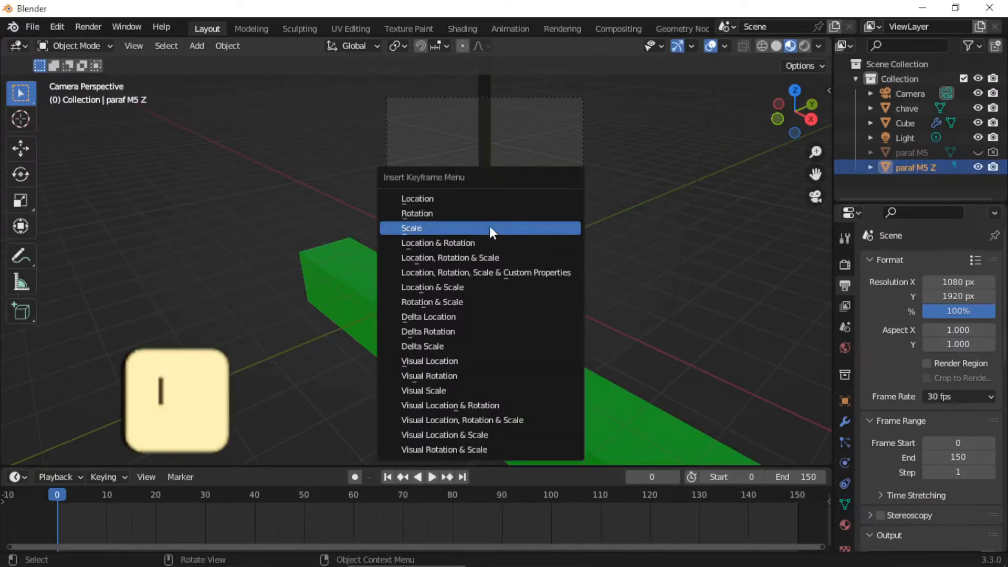
{"action": "left_click", "coordinate": [449, 198]}
{"action": "left_click", "coordinate": [542, 268]}
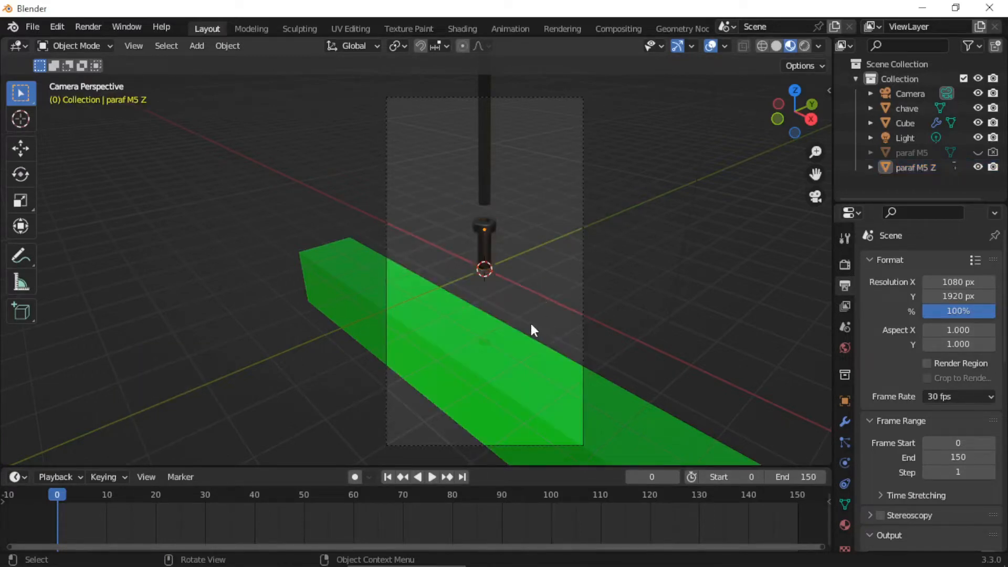
At frame 40, lower the paraf M5 Z screw along the Z axis to just above the green bar
{"action": "middle_click_drag", "start_coordinate": [527, 311], "coordinate": [578, 292]}
{"action": "middle_click_drag", "start_coordinate": [502, 288], "coordinate": [760, 157]}
{"action": "left_click", "coordinate": [792, 111]}
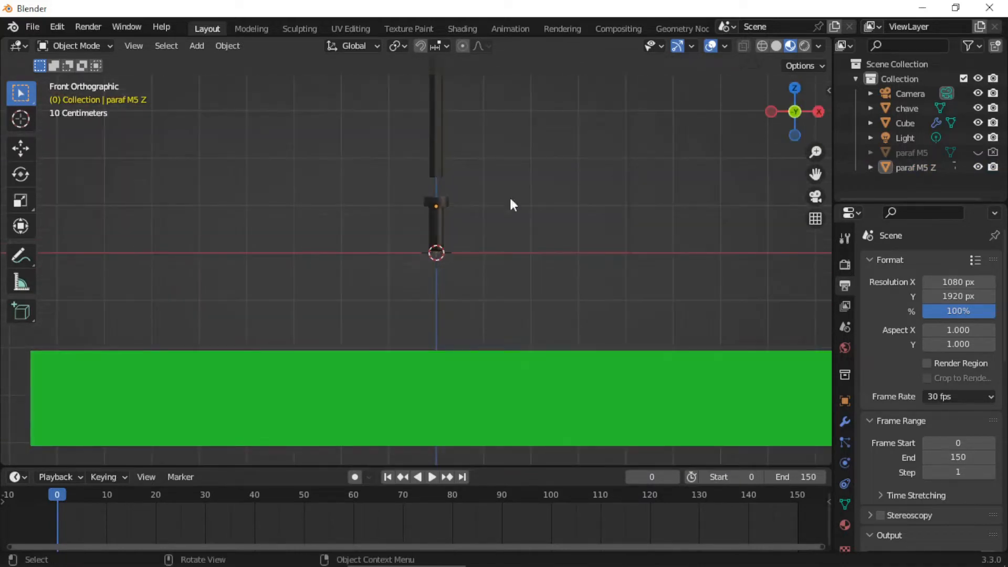
{"action": "left_click", "coordinate": [431, 217]}
{"action": "scroll", "coordinate": [400, 280], "scroll_direction": "up", "scroll_amount": 3}
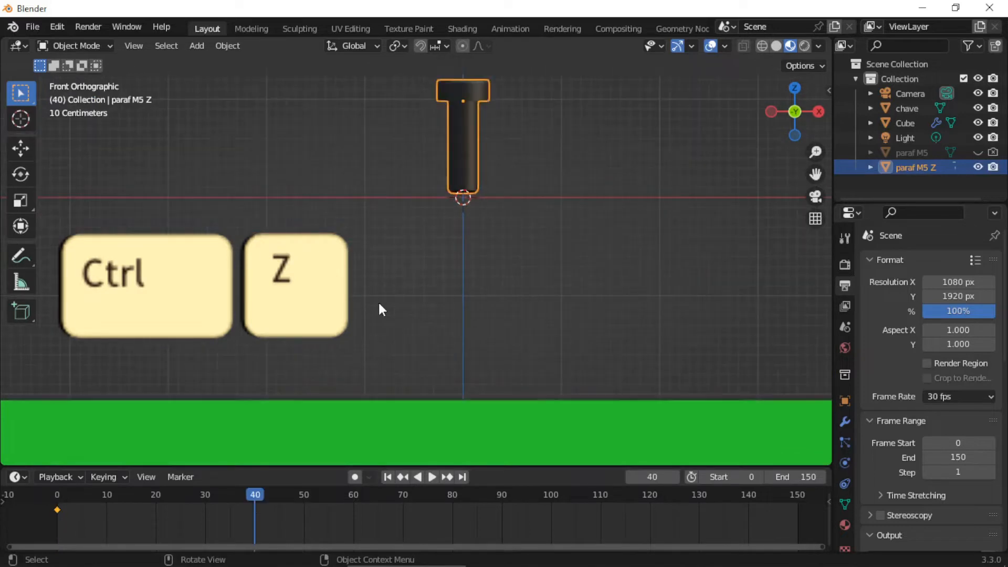
{"action": "key", "text": "g"}
{"action": "key", "text": "z"}
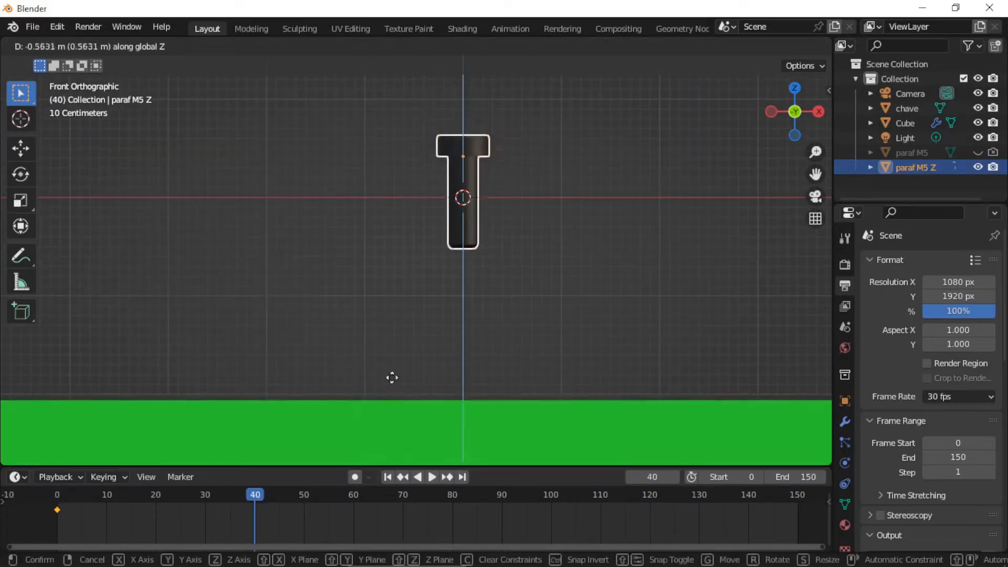
{"action": "left_click", "coordinate": [507, 100]}
Fine-tune the screw's height along Z so its tip touches the green bar's top surface
{"action": "scroll", "coordinate": [462, 391], "scroll_direction": "up", "scroll_amount": 4}
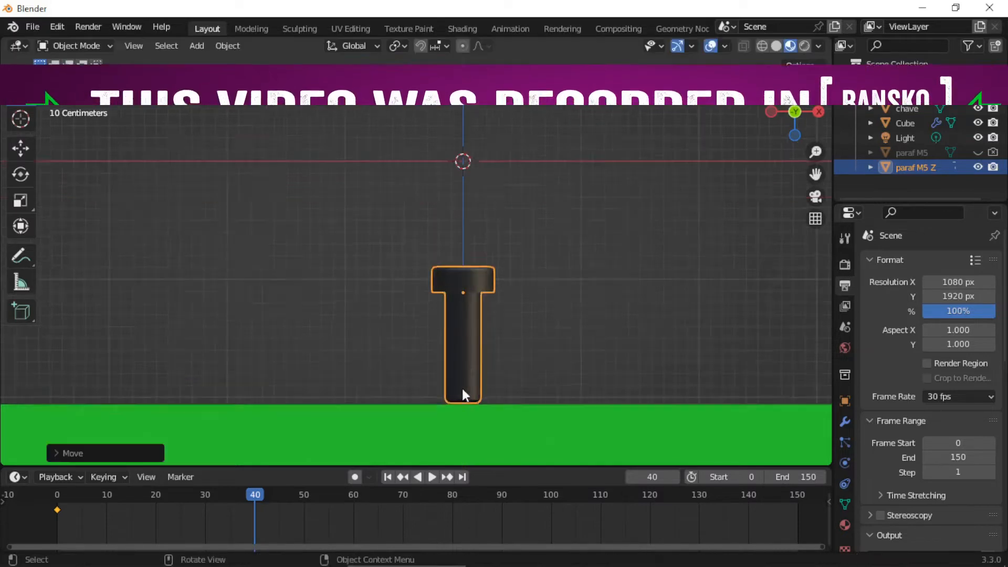
{"action": "scroll", "coordinate": [442, 427], "scroll_direction": "up", "scroll_amount": 3}
{"action": "key", "text": "g"}
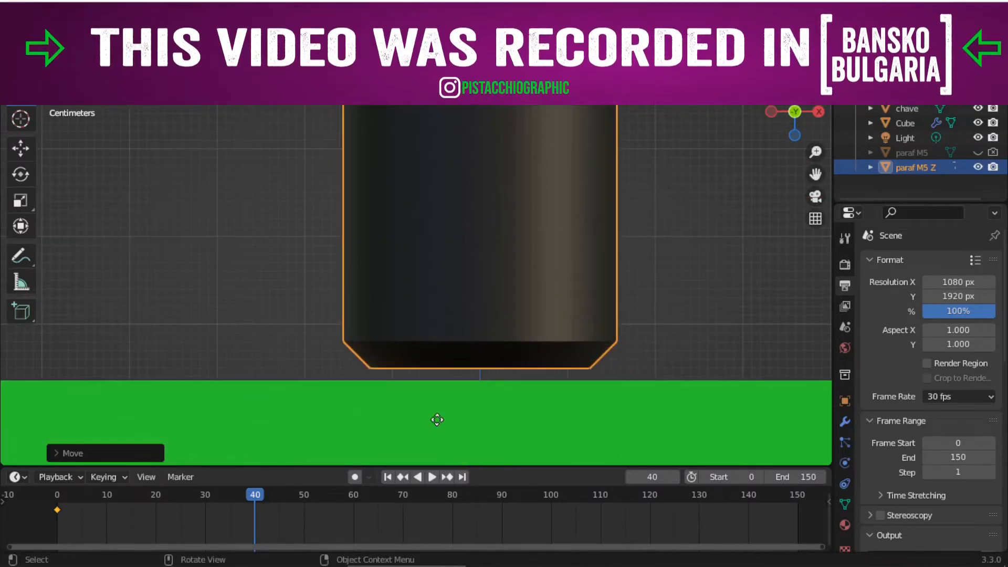
{"action": "key", "text": "z"}
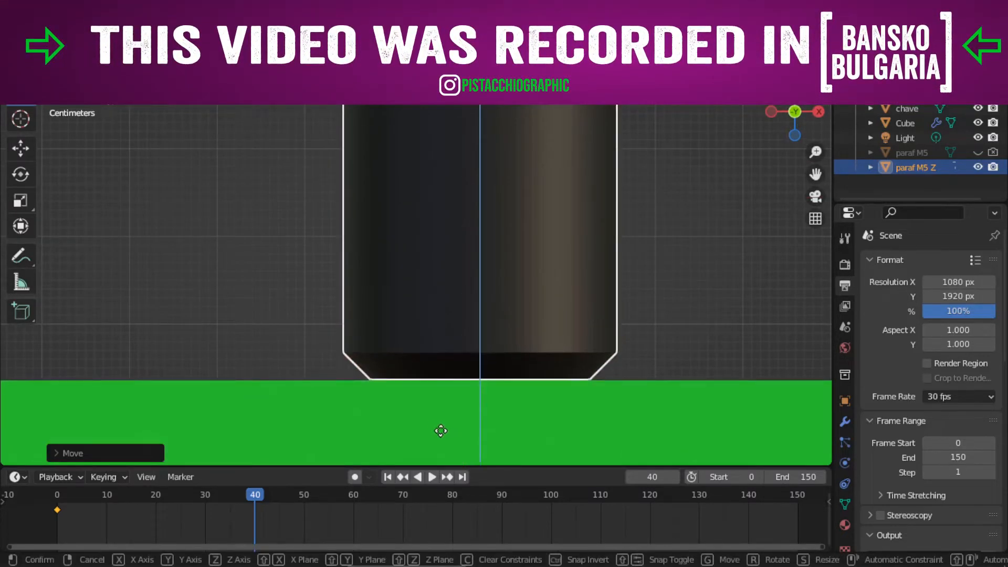
{"action": "left_click", "coordinate": [440, 430]}
{"action": "scroll", "coordinate": [379, 297], "scroll_direction": "down", "scroll_amount": 6}
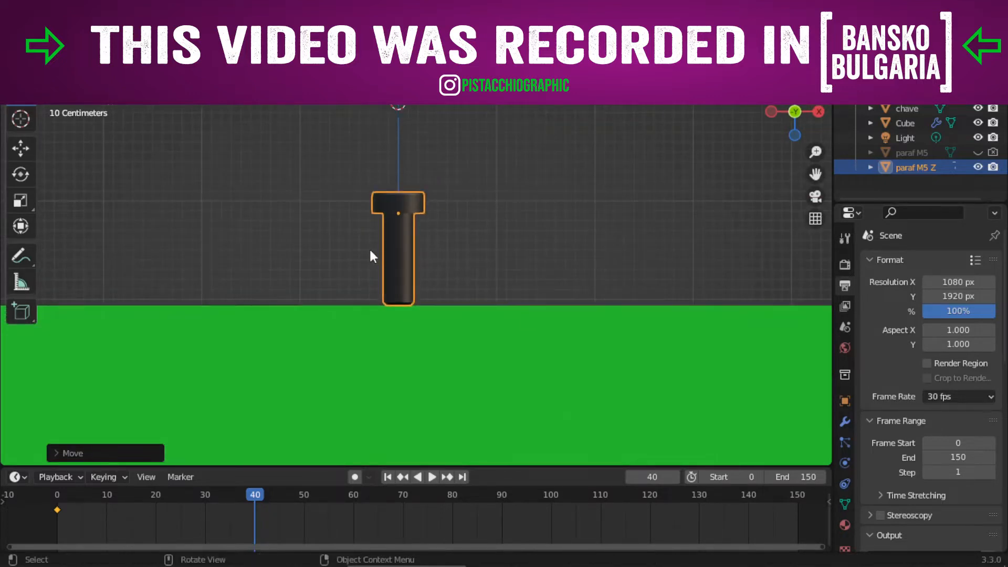
Insert a Location keyframe on the screw at frame 40
{"action": "key", "text": "i"}
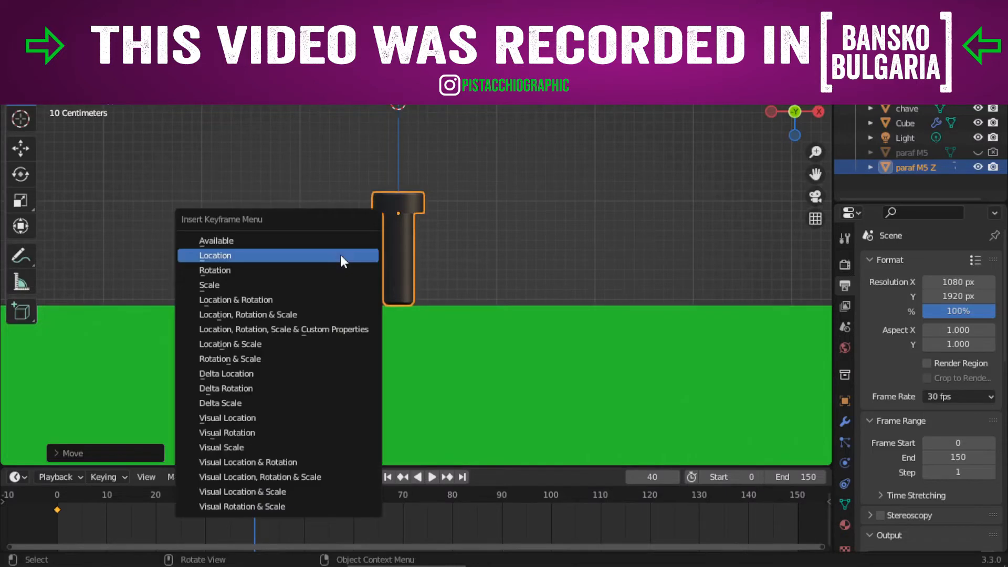
{"action": "left_click", "coordinate": [287, 260]}
{"action": "scroll", "coordinate": [323, 277], "scroll_direction": "up", "scroll_amount": 2}
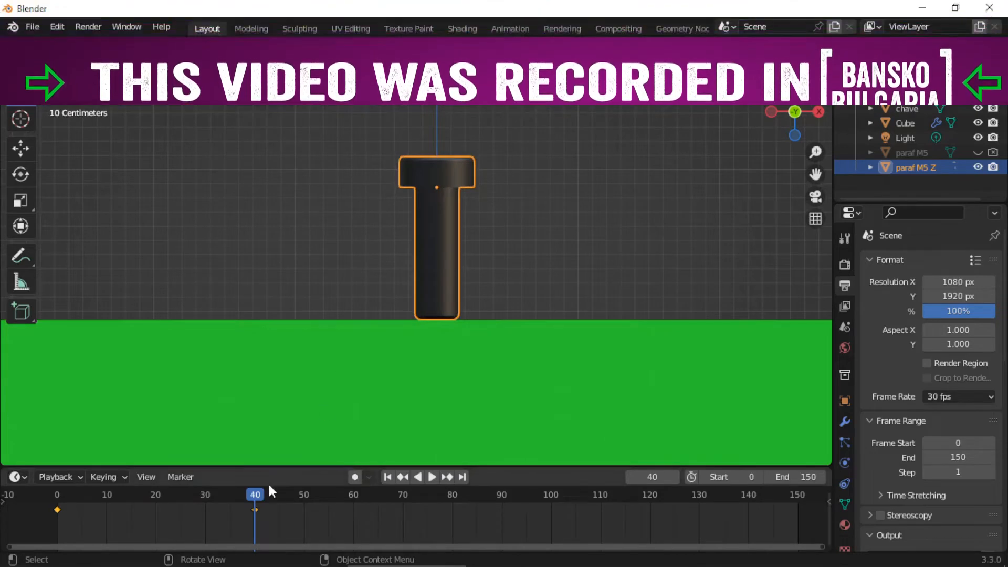
Insert a second Location keyframe for the screw's resting position at frame 50
{"action": "left_click_drag", "start_coordinate": [256, 495], "coordinate": [304, 496]}
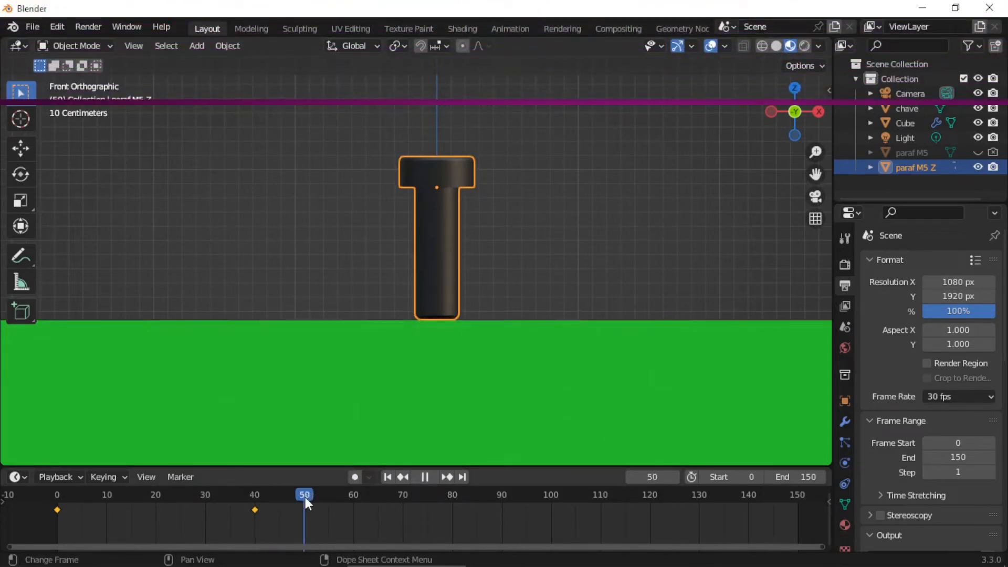
{"action": "key", "text": "i"}
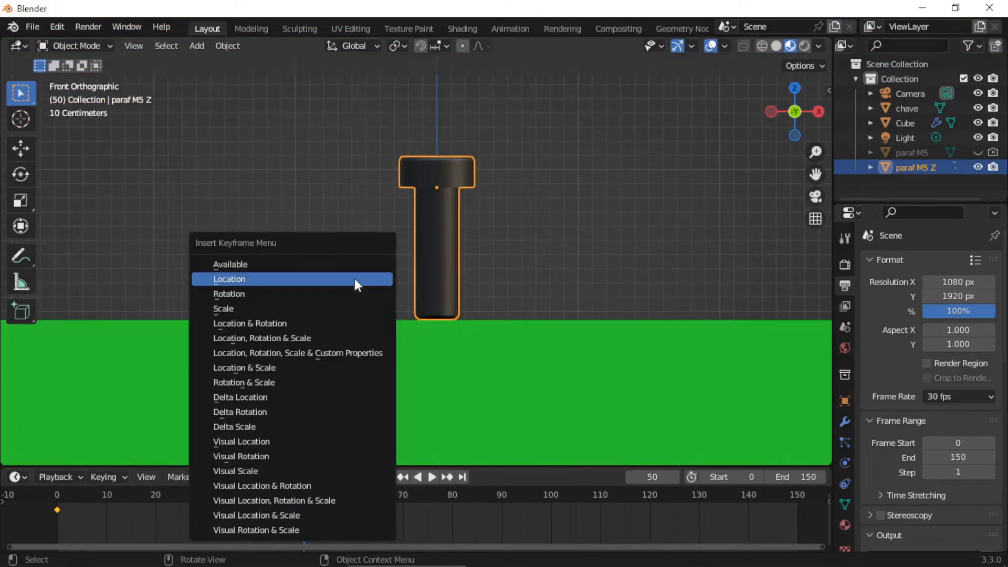
{"action": "left_click", "coordinate": [275, 282]}
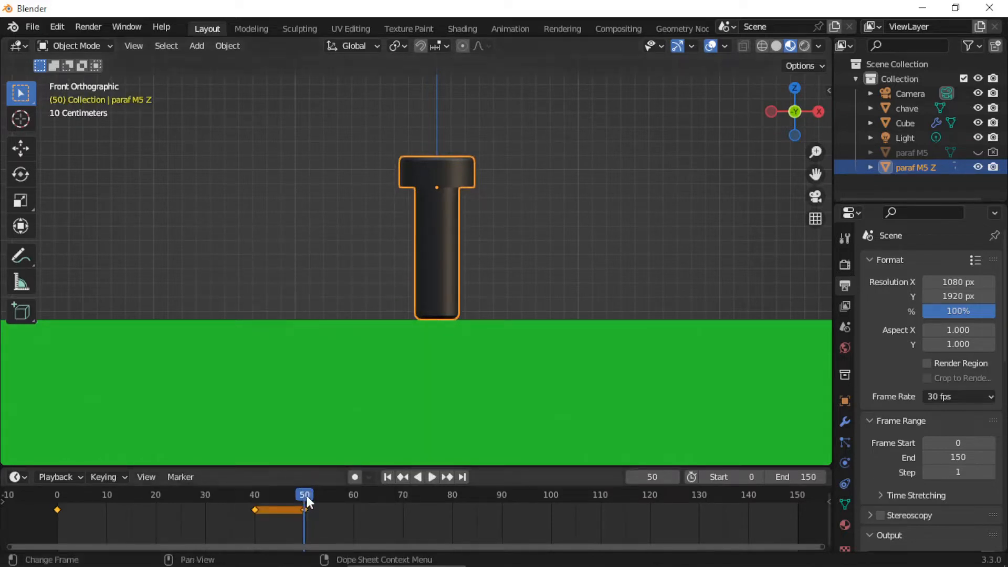
At frame 90, move the screw down along Z into the green bar until its head is near the surface
{"action": "scroll", "coordinate": [452, 270], "scroll_direction": "up", "scroll_amount": 3}
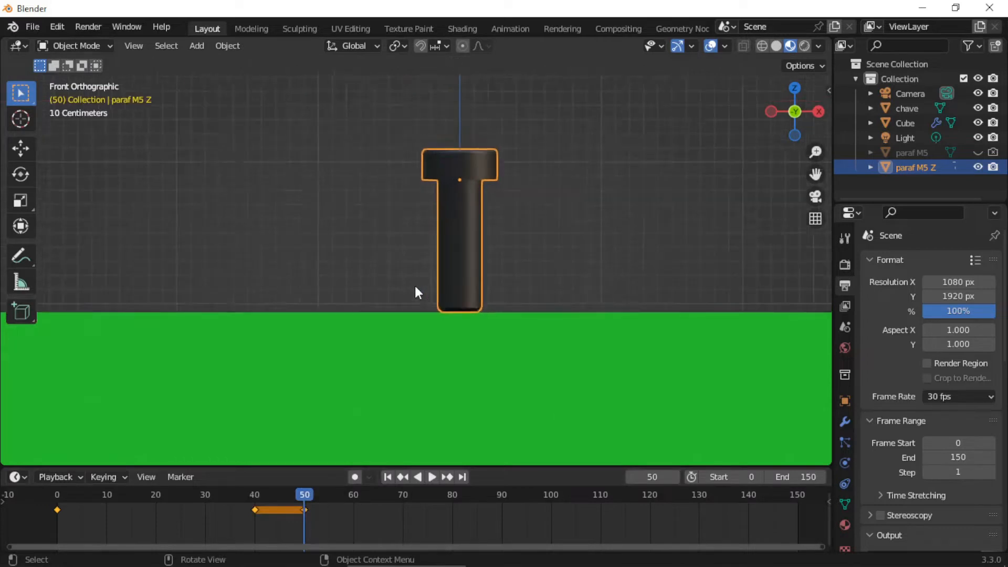
{"action": "left_click_drag", "start_coordinate": [311, 493], "coordinate": [502, 505]}
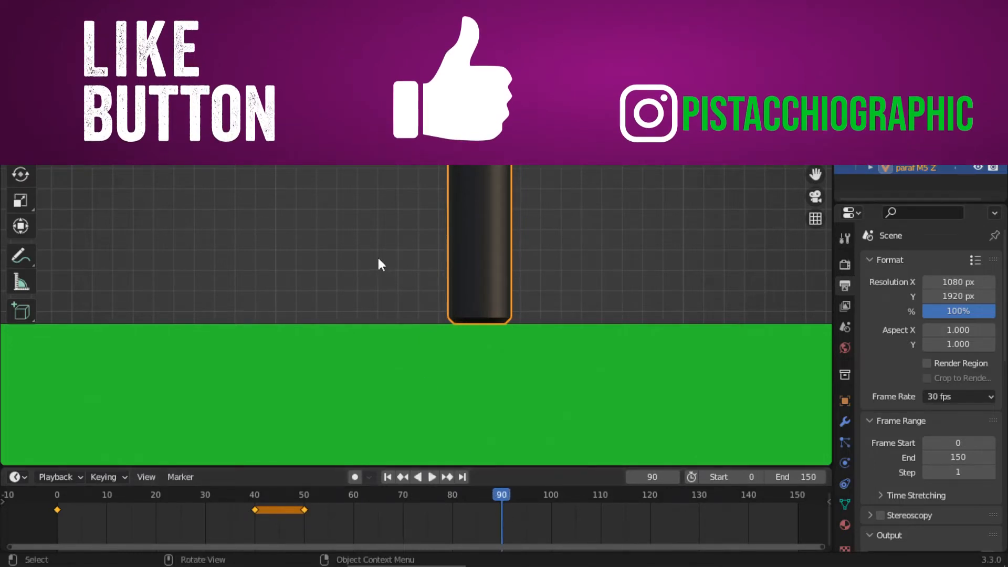
{"action": "key", "text": "i"}
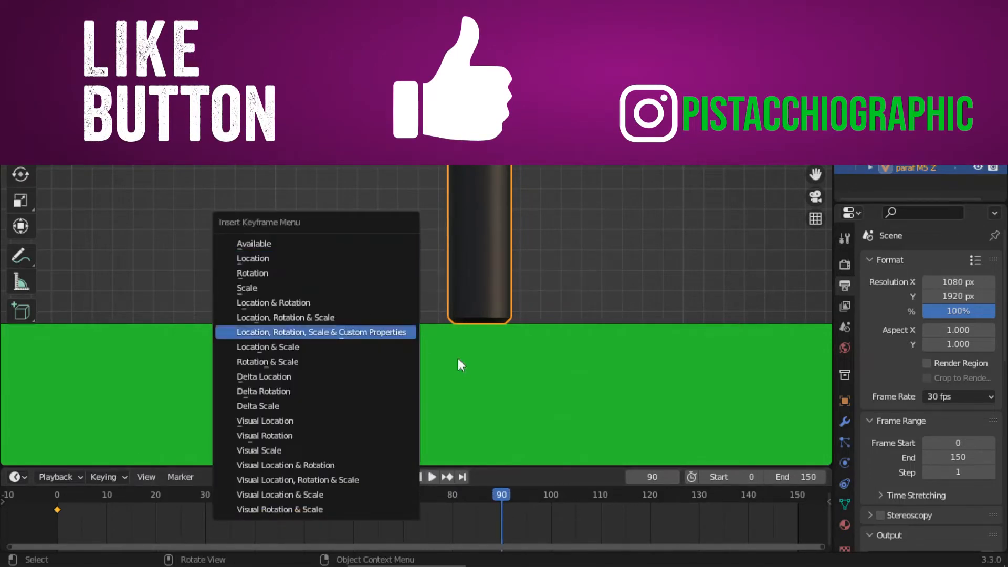
{"action": "key", "text": "g"}
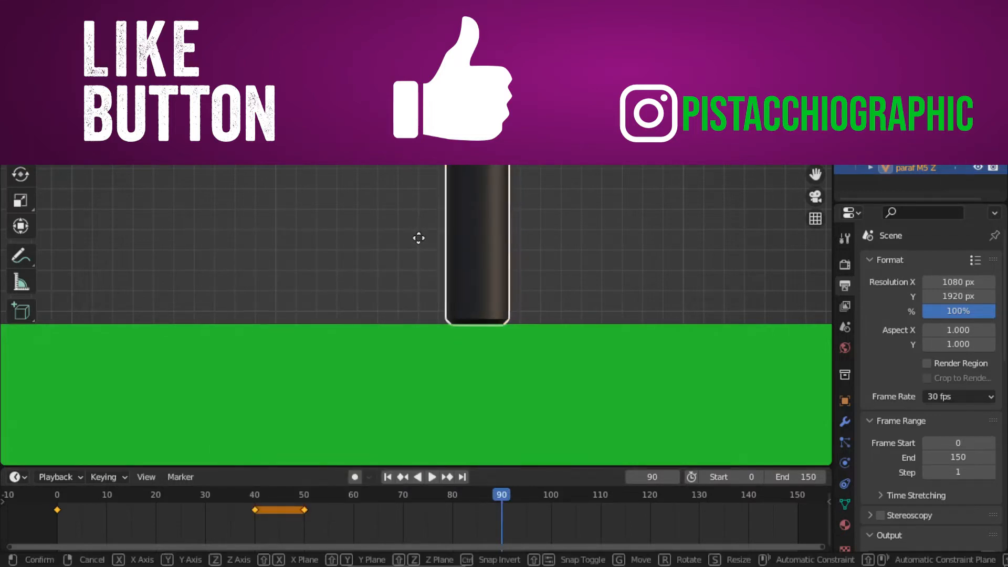
{"action": "key", "text": "z"}
{"action": "left_click", "coordinate": [433, 415]}
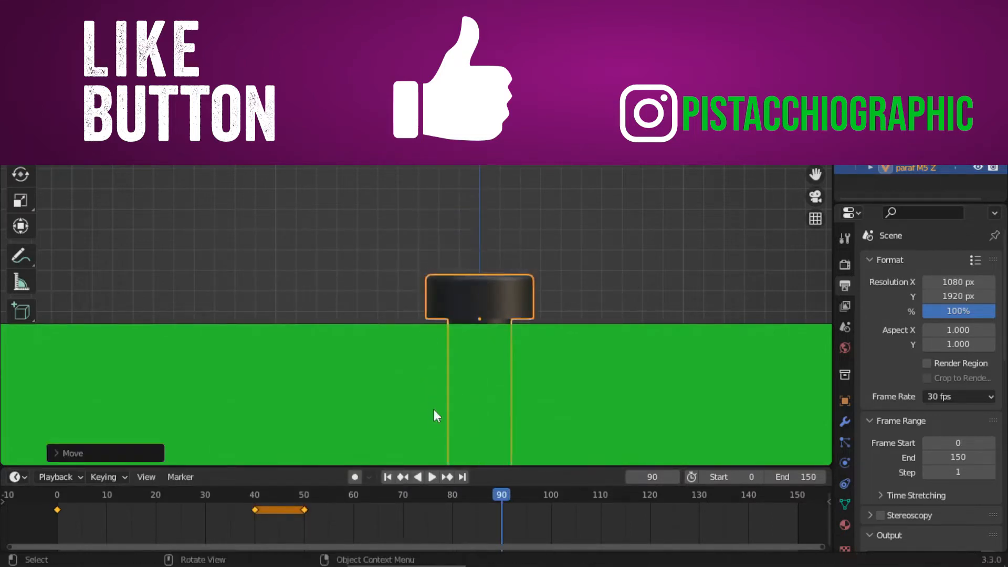
Fine-tune the screw's height along Z so the underside of its head sits flush on the green bar
{"action": "scroll", "coordinate": [431, 315], "scroll_direction": "up", "scroll_amount": 9}
{"action": "key", "text": "g"}
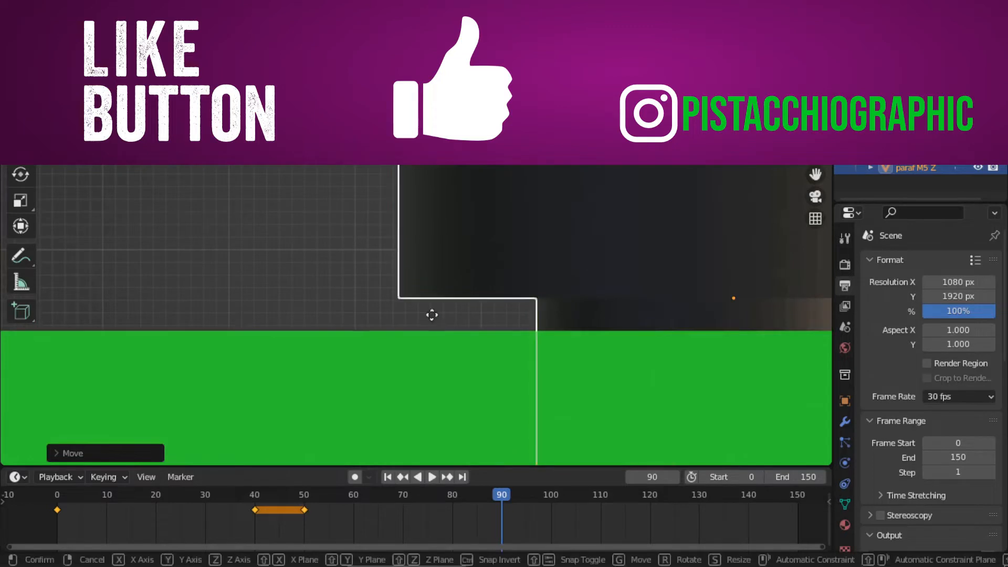
{"action": "key", "text": "z"}
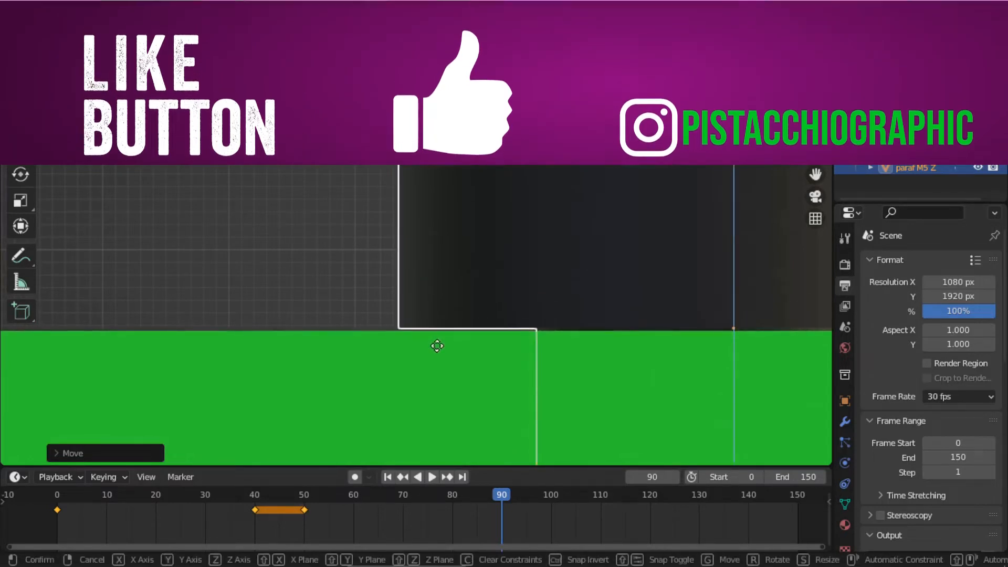
{"action": "left_click", "coordinate": [426, 331]}
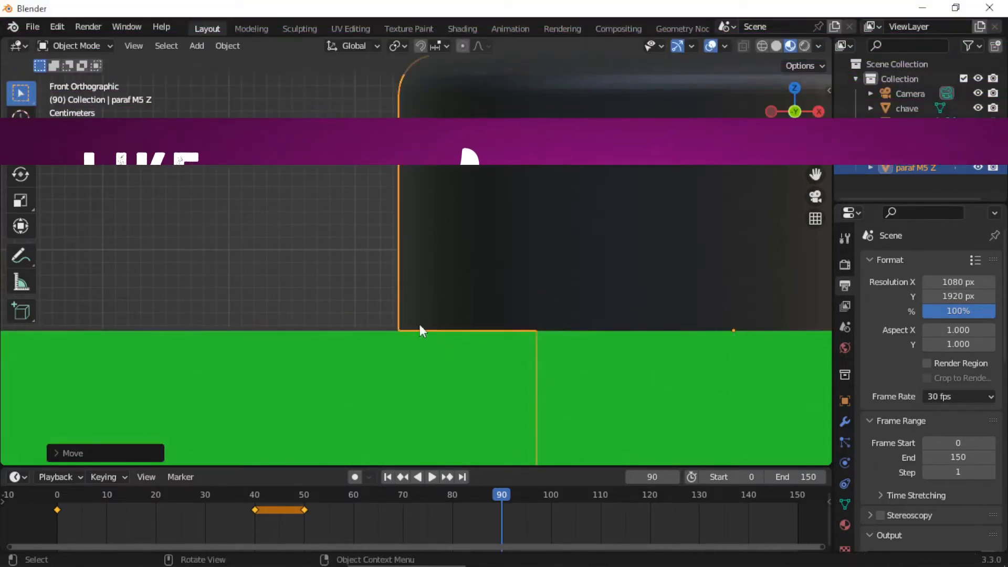
Insert a Location keyframe for the seated screw at frame 90 and deselect it
{"action": "scroll", "coordinate": [393, 288], "scroll_direction": "down", "scroll_amount": 5}
{"action": "key", "text": "i"}
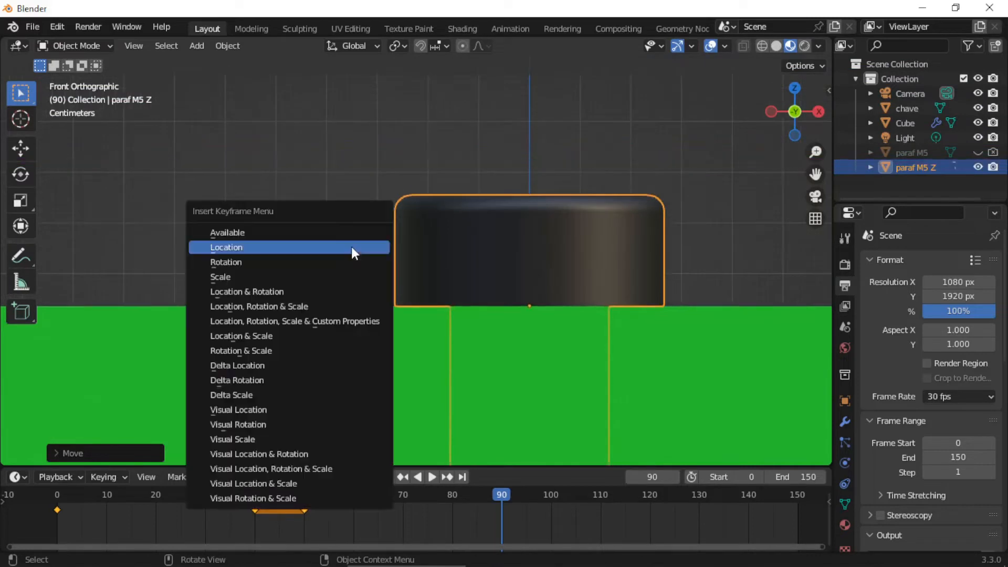
{"action": "left_click", "coordinate": [273, 244]}
{"action": "left_click", "coordinate": [282, 213]}
{"action": "scroll", "coordinate": [284, 194], "scroll_direction": "down", "scroll_amount": 6}
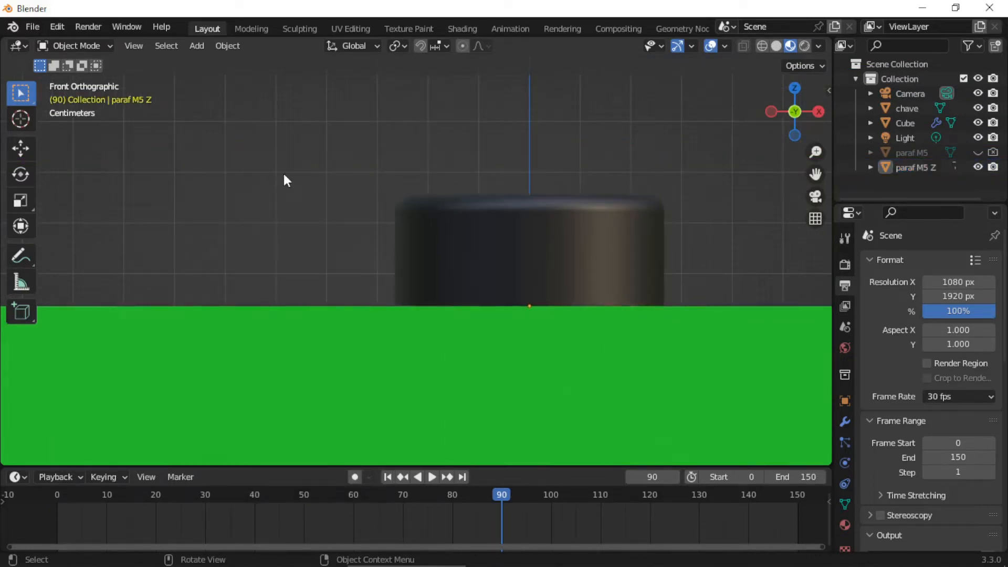
Play back the screw animation through the camera view and stop it
{"action": "middle_click_drag", "start_coordinate": [497, 219], "coordinate": [409, 269]}
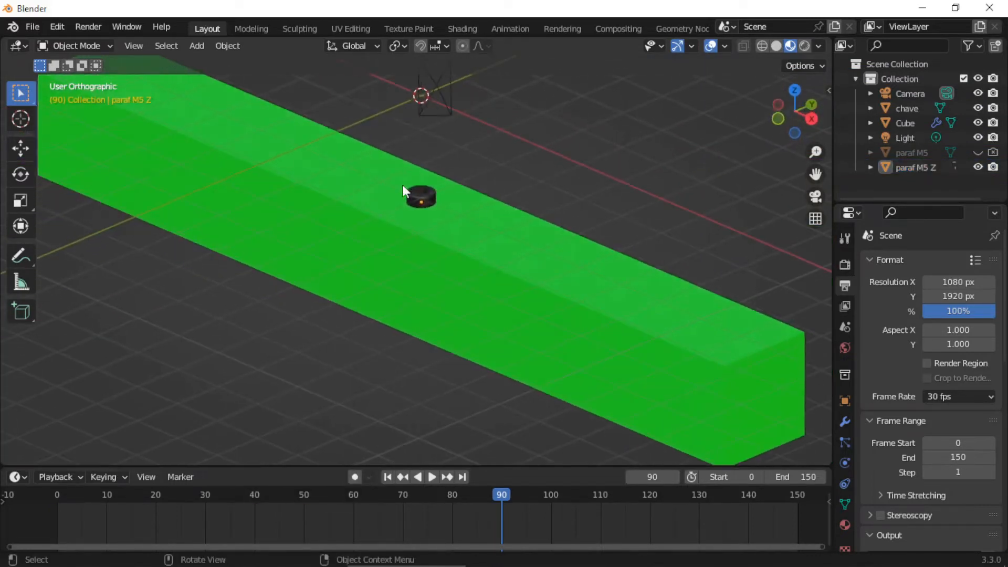
{"action": "scroll", "coordinate": [406, 200], "scroll_direction": "down", "scroll_amount": 3}
{"action": "scroll", "coordinate": [412, 141], "scroll_direction": "up", "scroll_amount": 4}
{"action": "key", "text": "KP_0"}
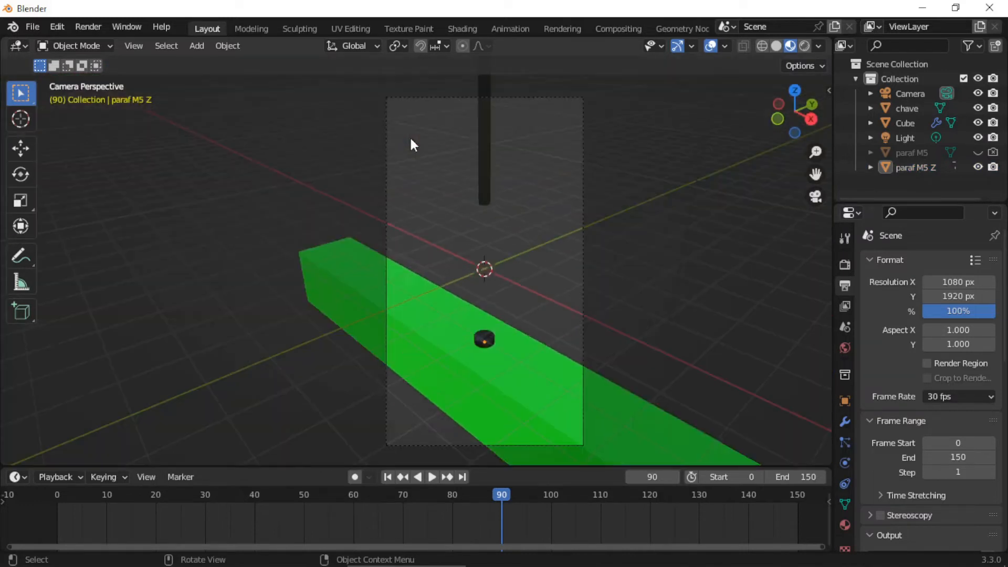
{"action": "key", "text": "space"}
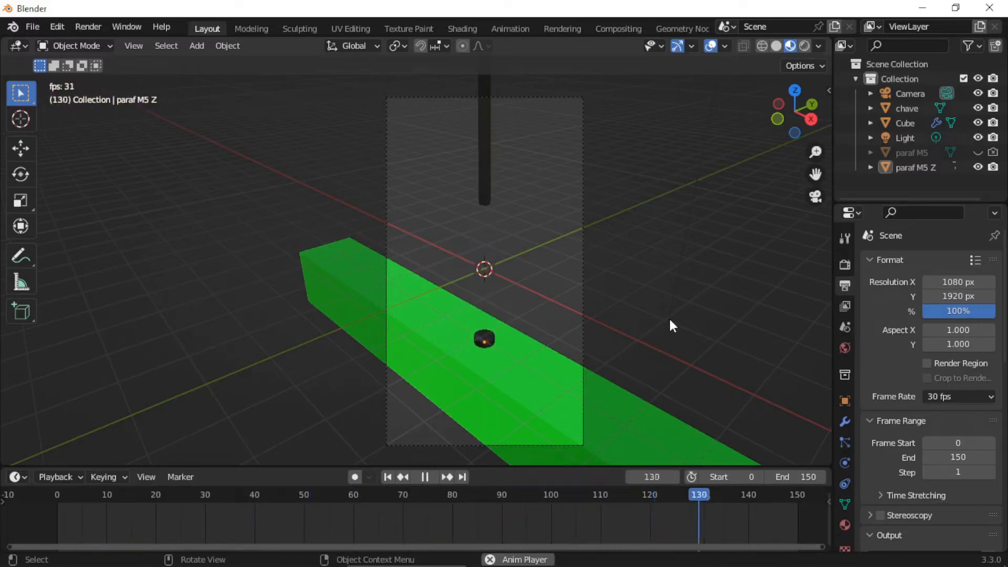
{"action": "key", "text": "space"}
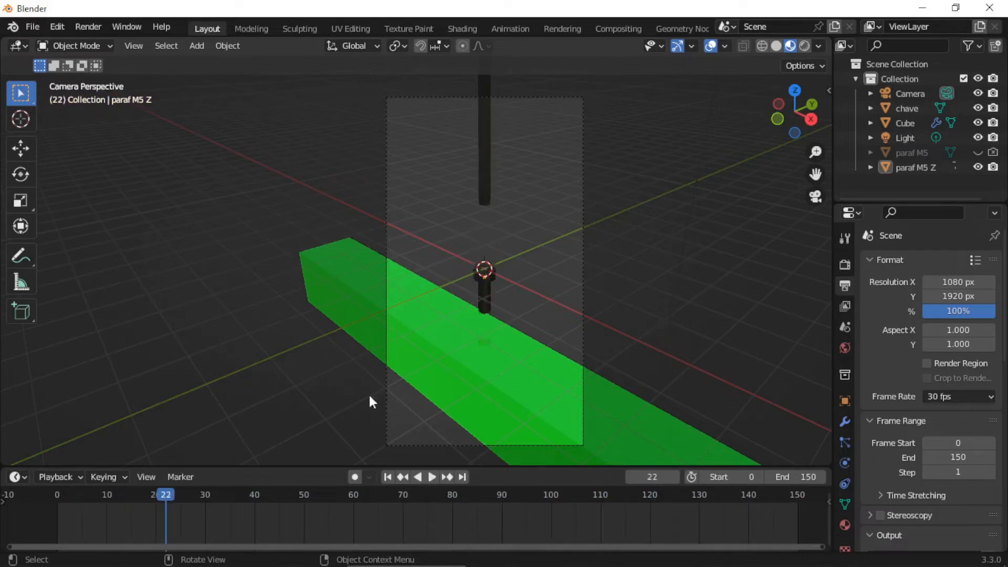
Insert a Location keyframe on the chave object at frame 0
{"action": "left_click_drag", "start_coordinate": [163, 497], "coordinate": [34, 504]}
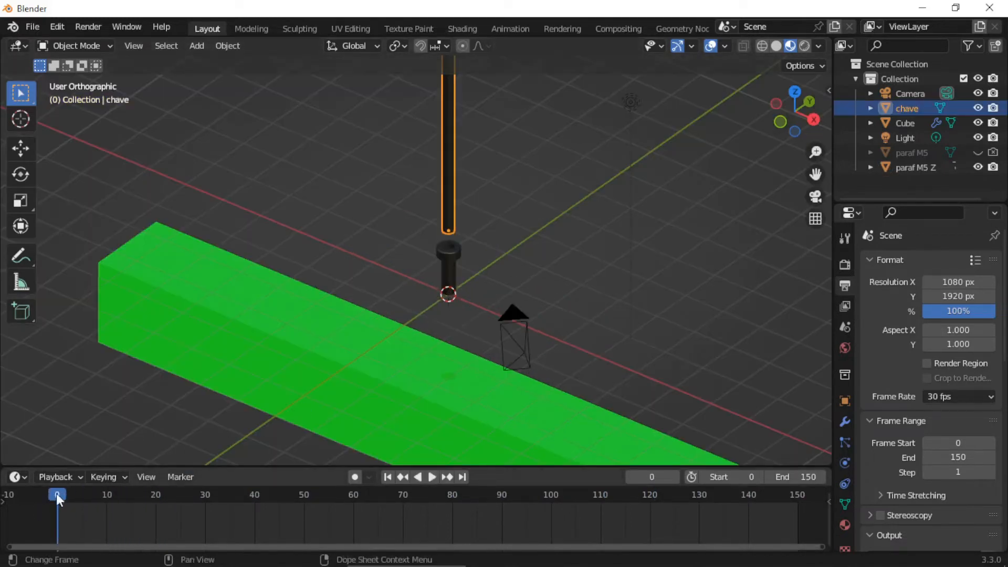
{"action": "left_click_drag", "start_coordinate": [57, 498], "coordinate": [254, 504]}
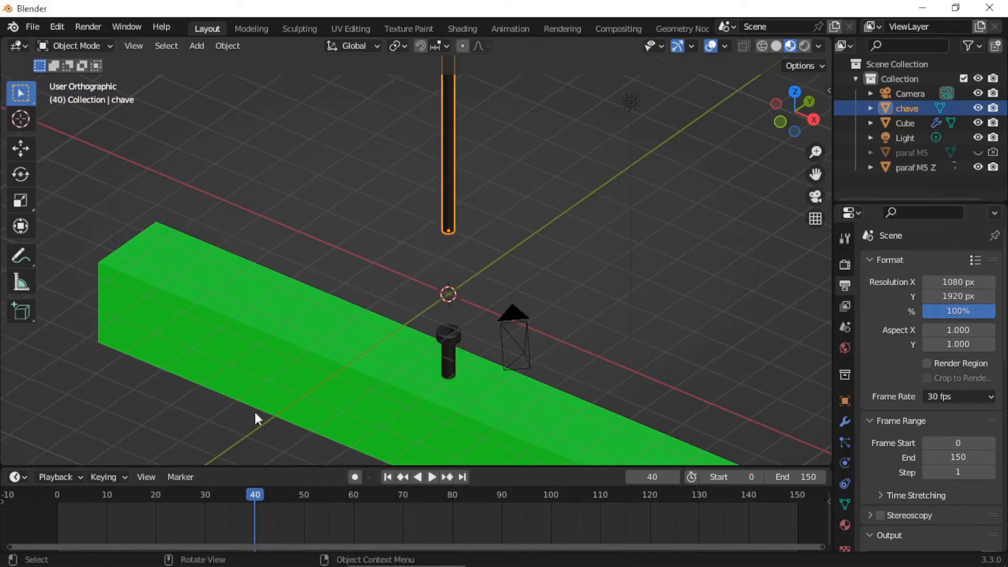
{"action": "left_click_drag", "start_coordinate": [253, 496], "coordinate": [47, 495]}
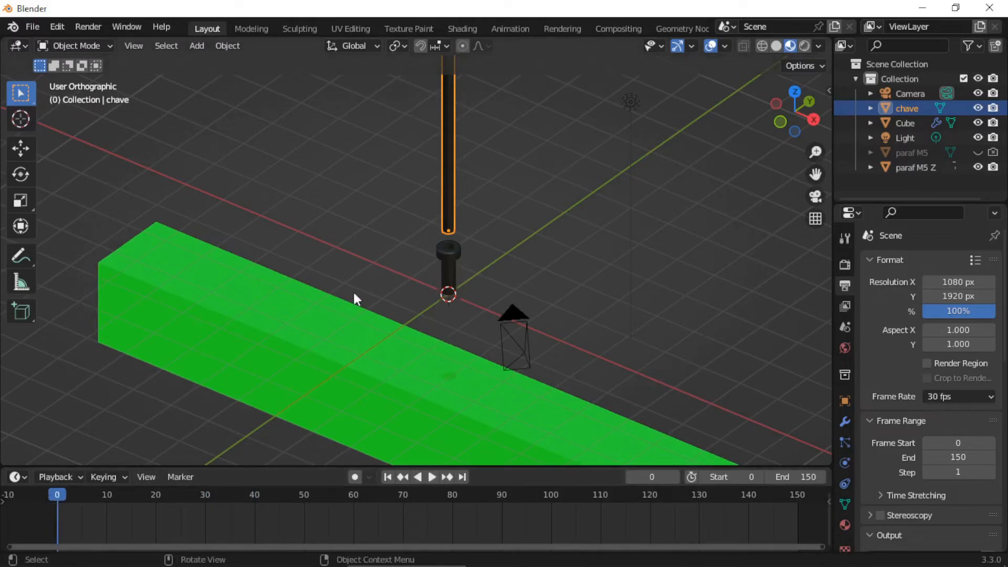
{"action": "key", "text": "i"}
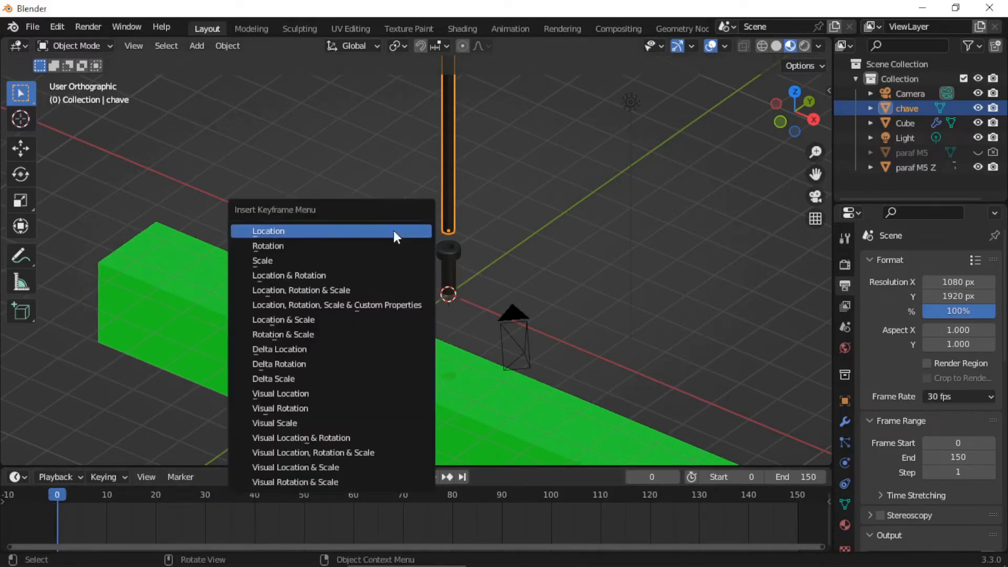
{"action": "left_click", "coordinate": [305, 231]}
At frame 40, move the chave key about 2.6 m down along Z onto the screw head and insert a keyframe
{"action": "left_click_drag", "start_coordinate": [55, 497], "coordinate": [255, 500]}
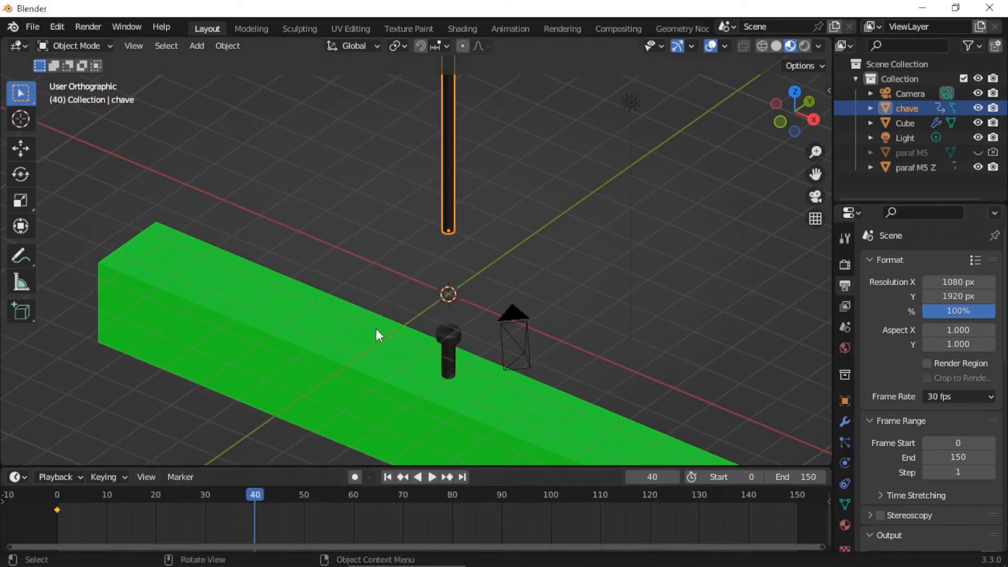
{"action": "middle_click_drag", "start_coordinate": [646, 277], "coordinate": [764, 169]}
{"action": "left_click", "coordinate": [791, 122]}
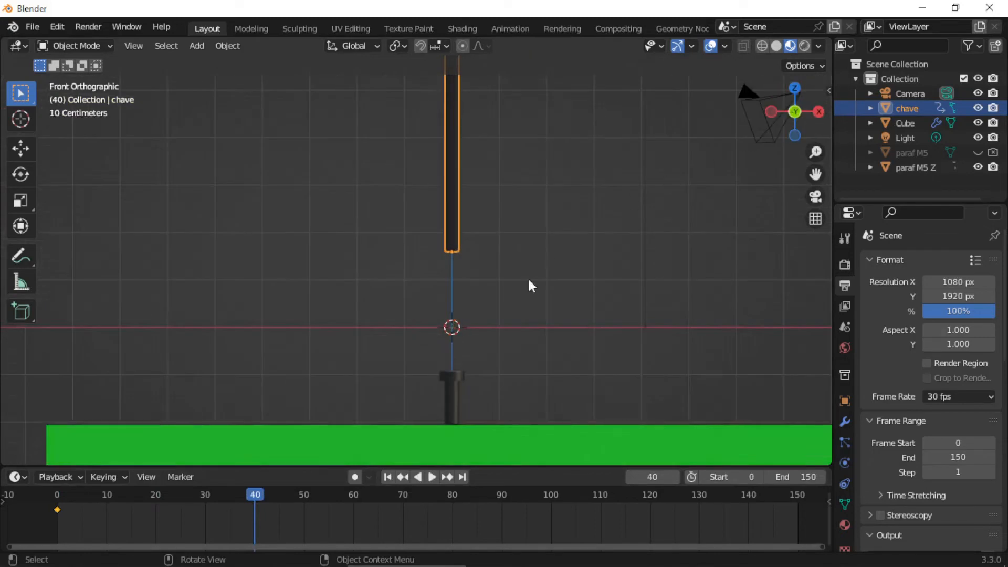
{"action": "key", "text": "g"}
{"action": "key", "text": "z"}
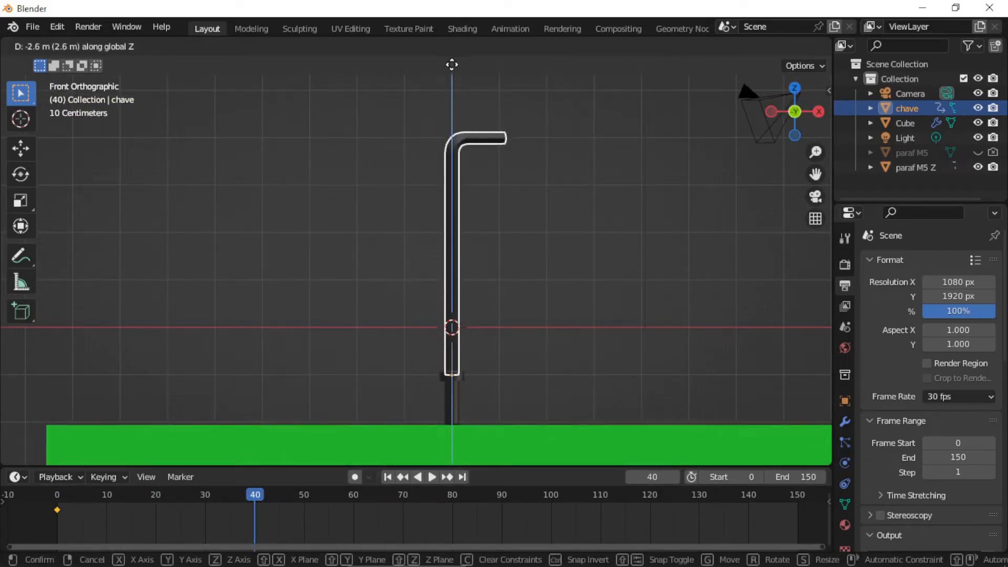
{"action": "left_click", "coordinate": [454, 68]}
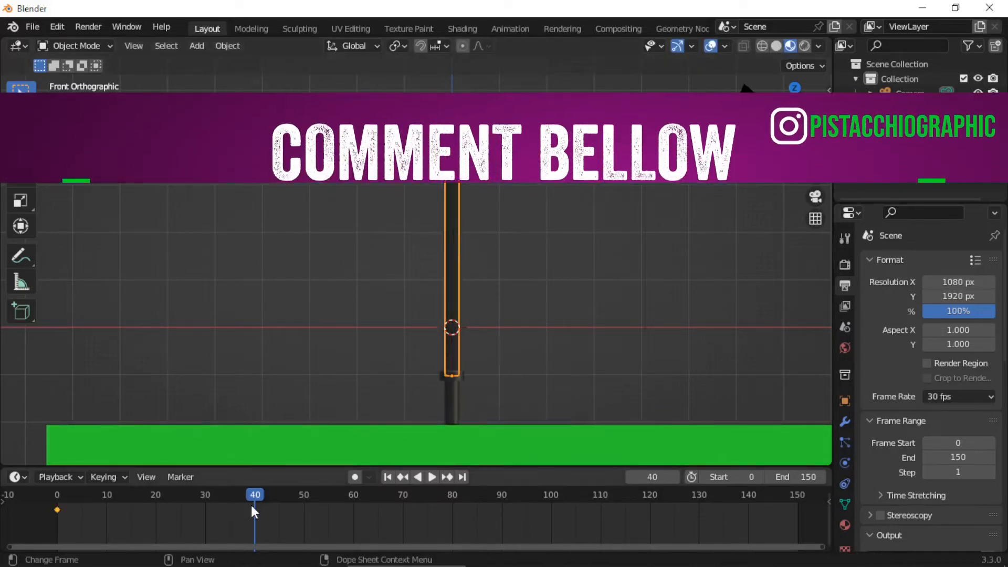
{"action": "key", "text": "i"}
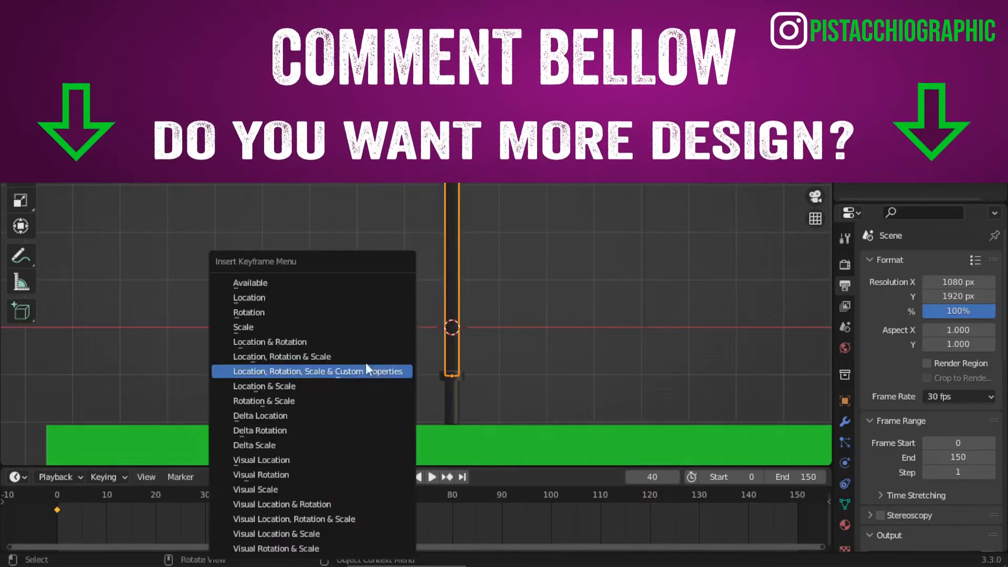
{"action": "left_click", "coordinate": [272, 315]}
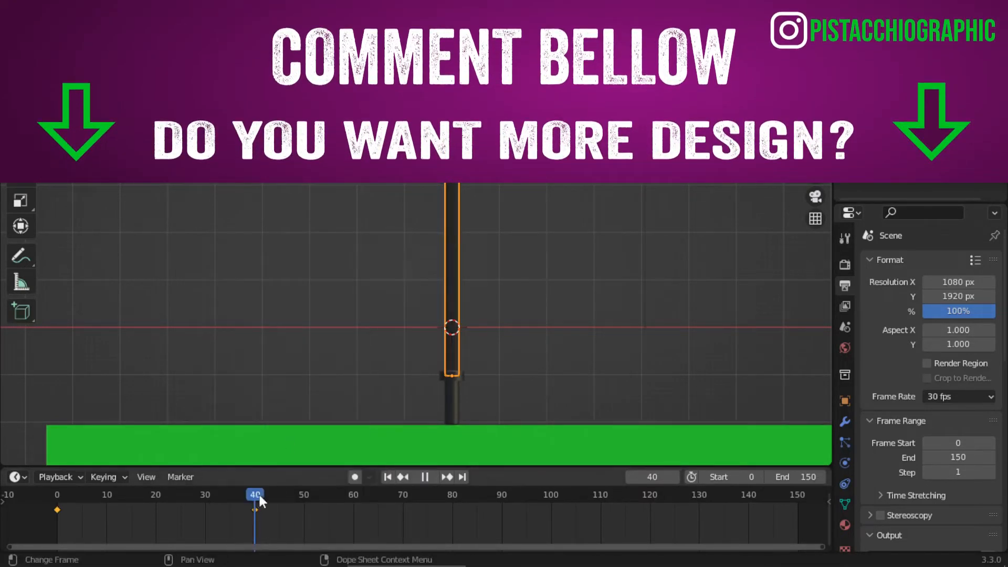
Insert a Location & Rotation keyframe on the chave key at frame 50, holding it on the screw head
{"action": "left_click_drag", "start_coordinate": [294, 495], "coordinate": [304, 496]}
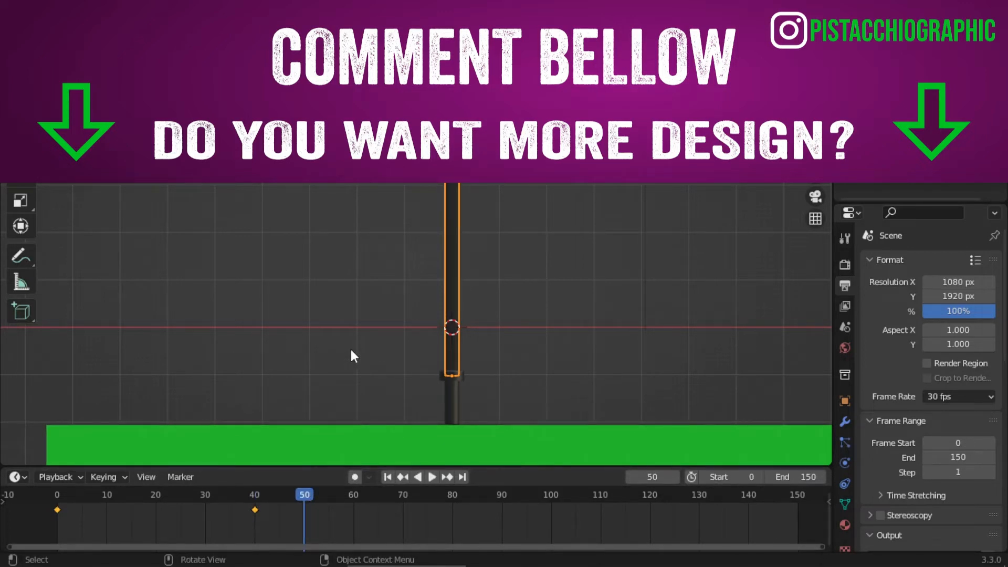
{"action": "key", "text": "i"}
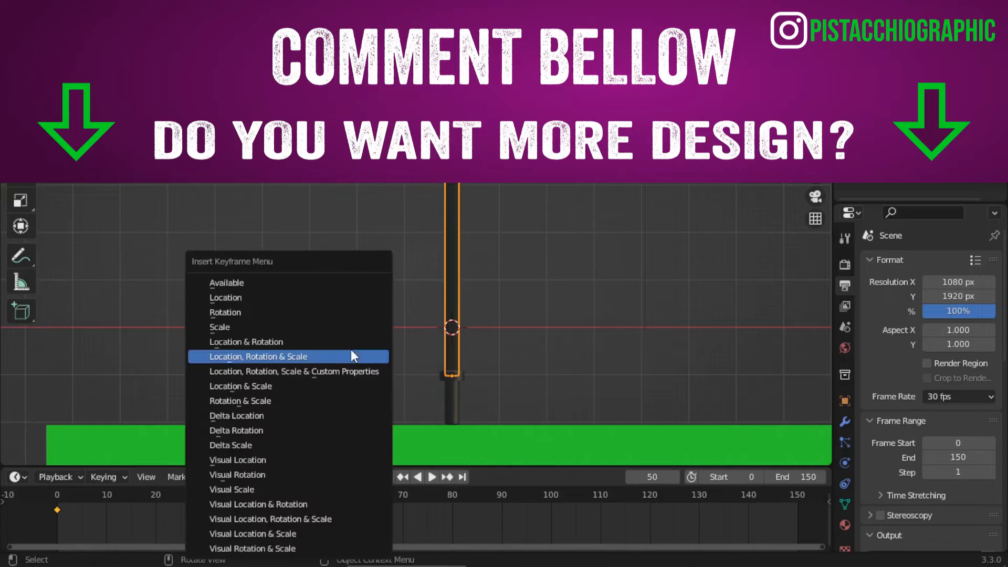
{"action": "left_click", "coordinate": [271, 341]}
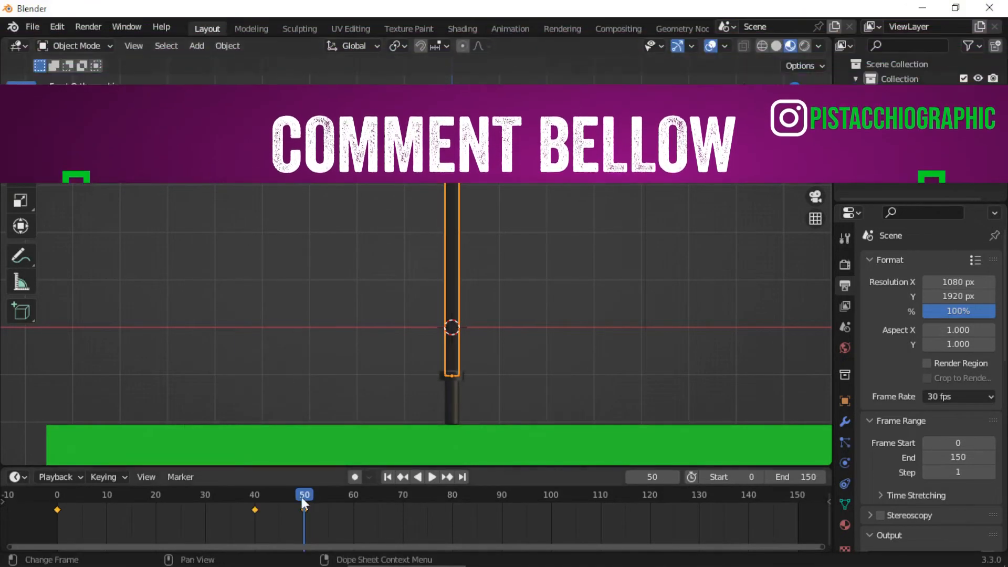
At frame 90, lower the chave key along Z until its tip meets the head of the seated screw
{"action": "key", "text": "space"}
{"action": "left_click_drag", "start_coordinate": [474, 506], "coordinate": [486, 508]}
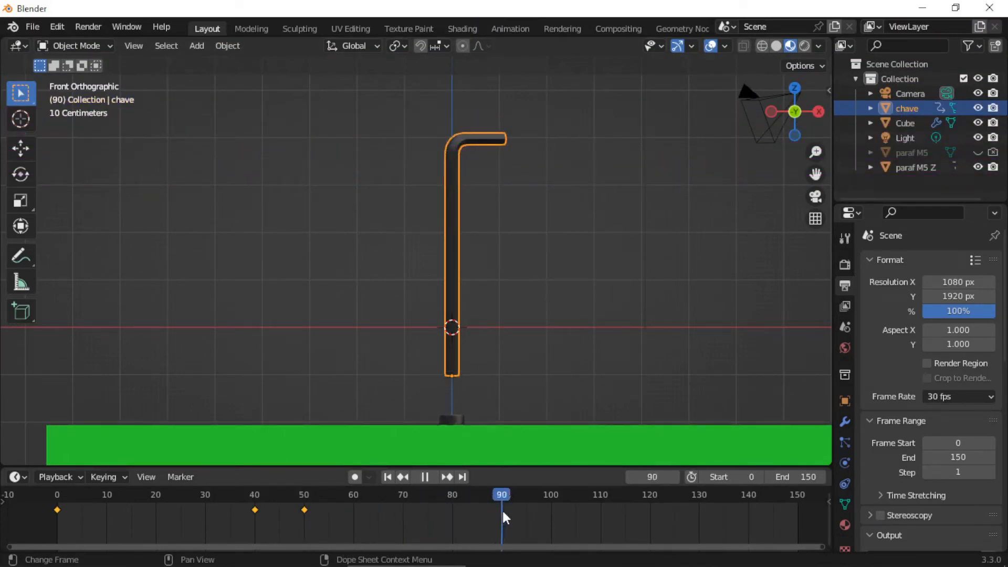
{"action": "key", "text": "space"}
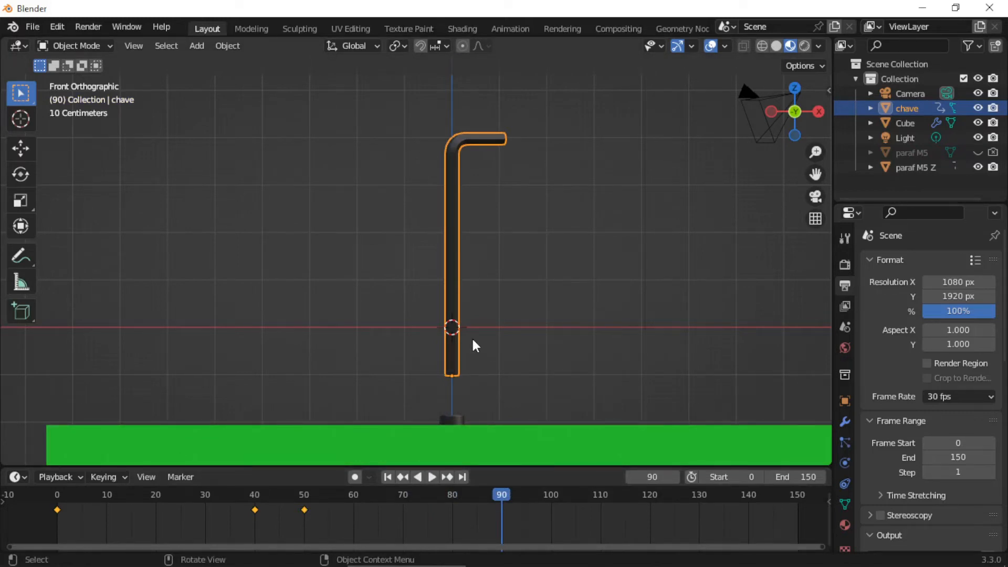
{"action": "key", "text": "g"}
{"action": "key", "text": "z"}
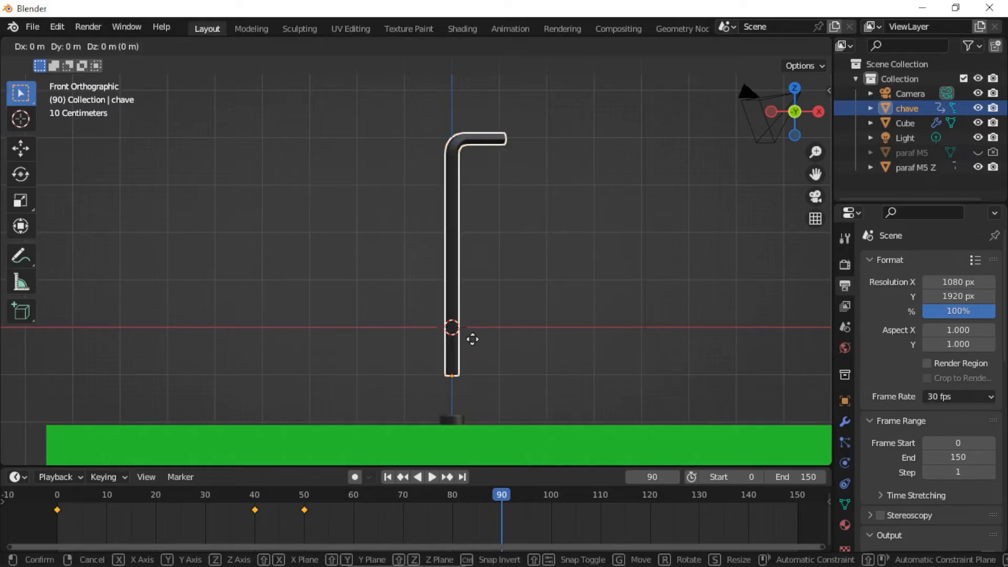
{"action": "left_click", "coordinate": [475, 385]}
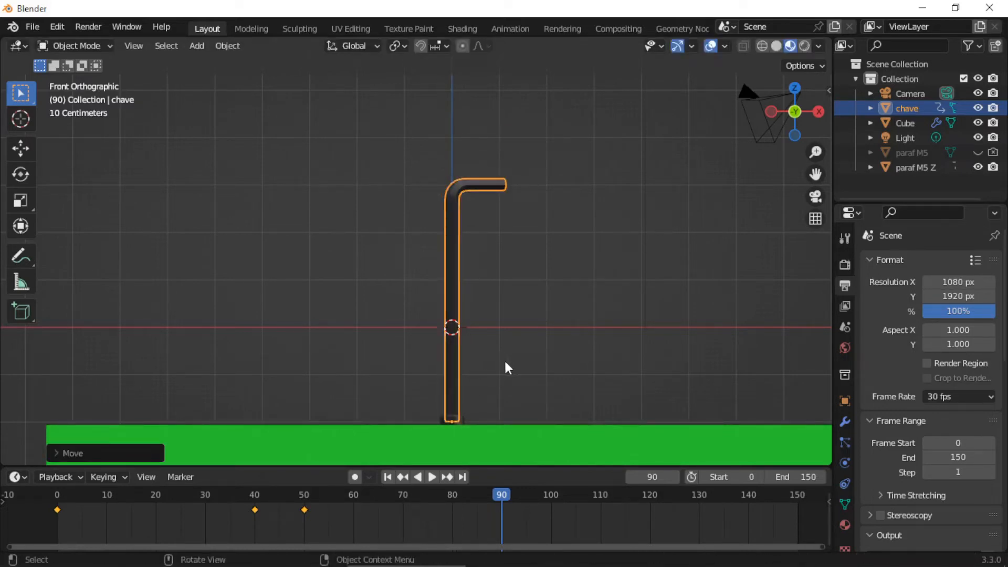
Rotate the chave key -800° about the global Z axis and insert a Location & Rotation keyframe at frame 90
{"action": "key", "text": "r"}
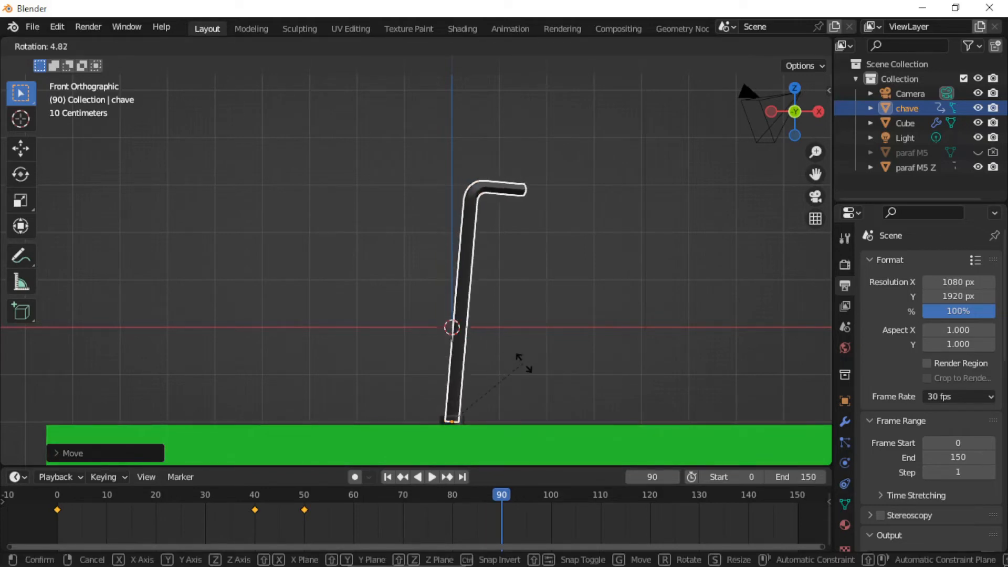
{"action": "key", "text": "z"}
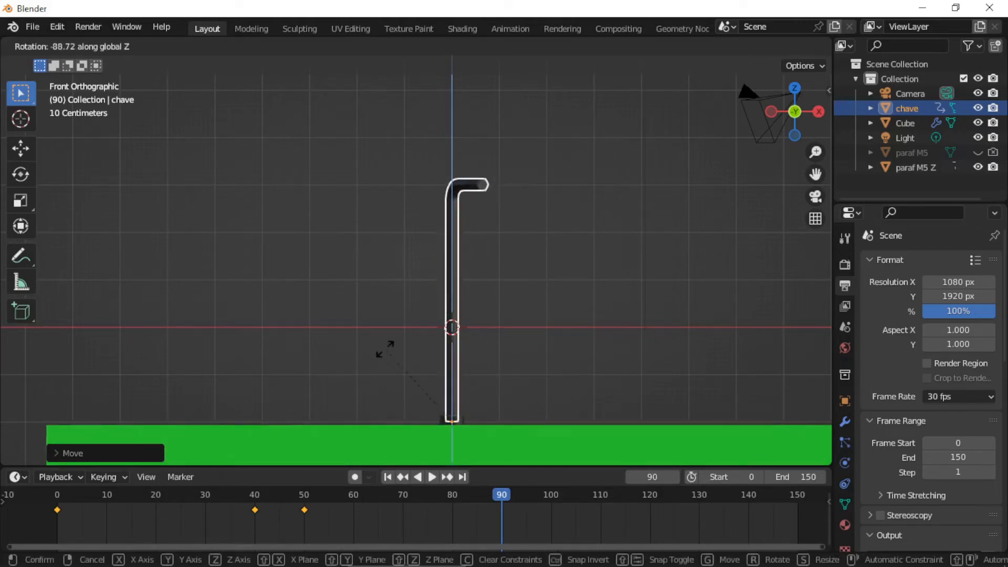
{"action": "type", "text": "-800"}
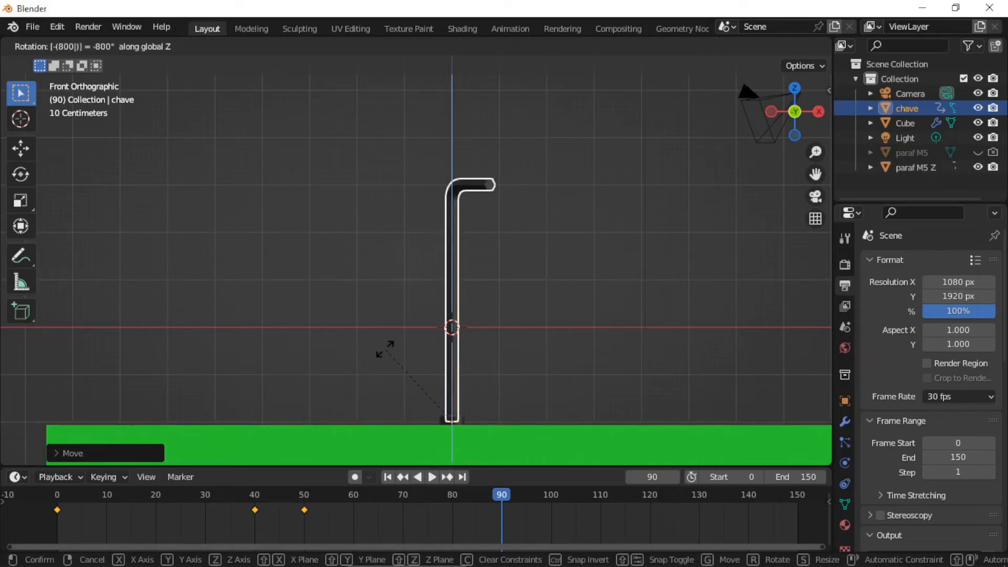
{"action": "key", "text": "Return"}
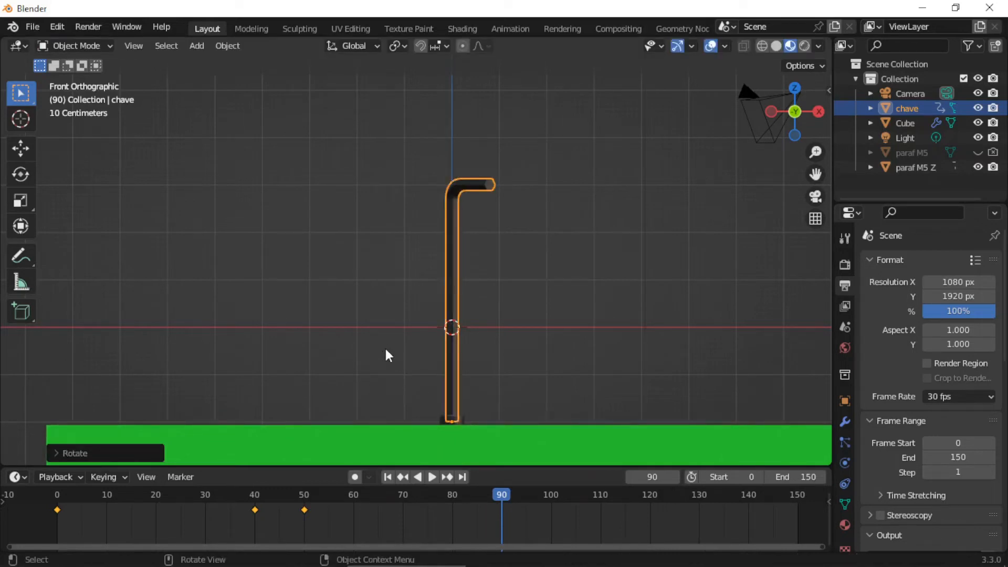
{"action": "key", "text": "i"}
{"action": "left_click", "coordinate": [306, 343]}
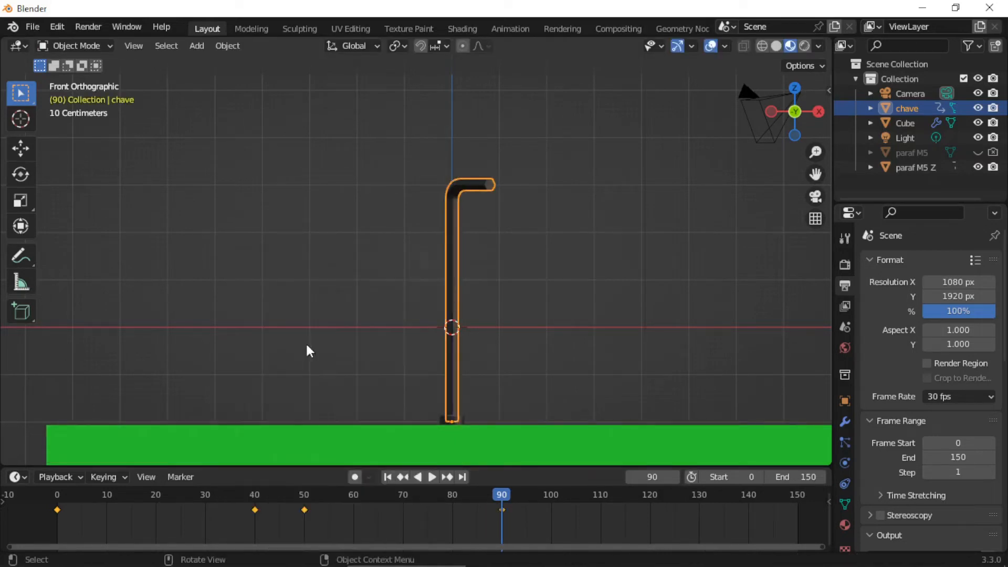
At frame 130, raise the chave key along Z clear of the screw, insert a keyframe and deselect it
{"action": "key", "text": "space"}
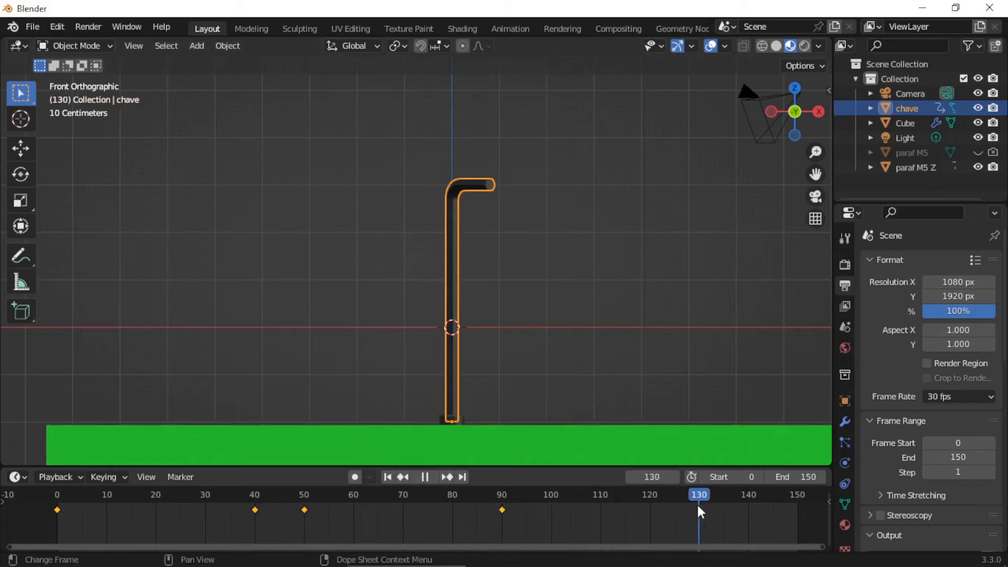
{"action": "key", "text": "space"}
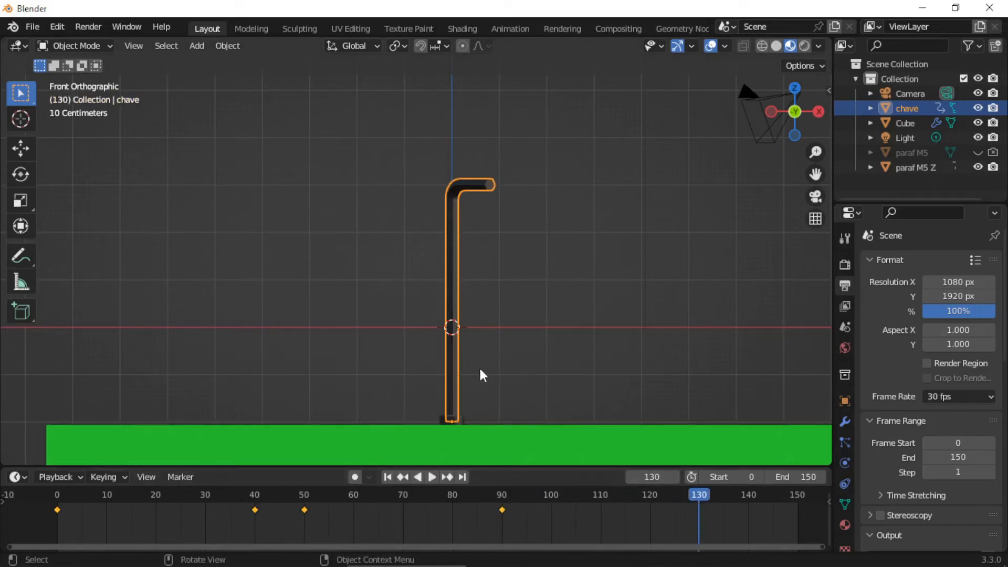
{"action": "key", "text": "g"}
{"action": "key", "text": "z"}
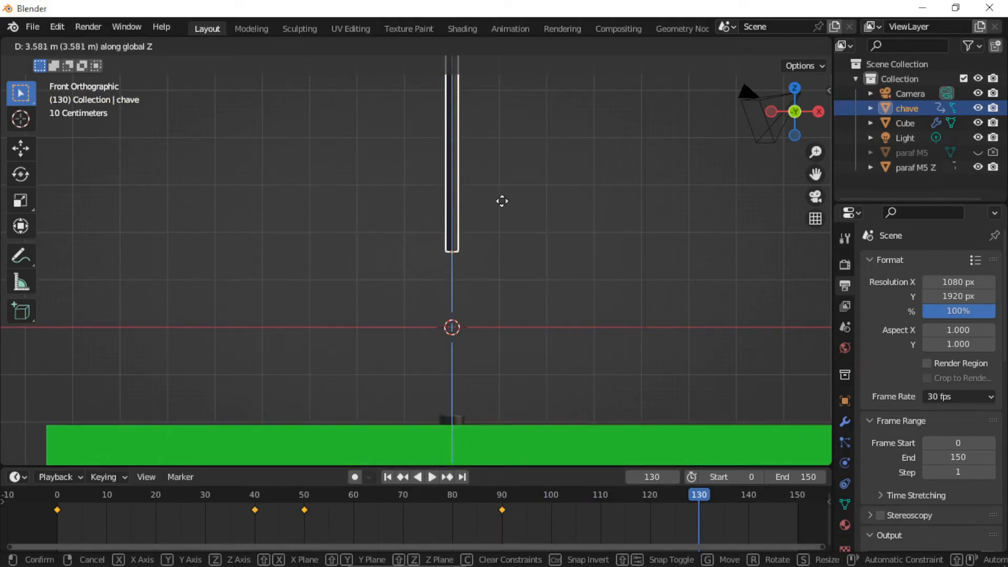
{"action": "left_click", "coordinate": [501, 251]}
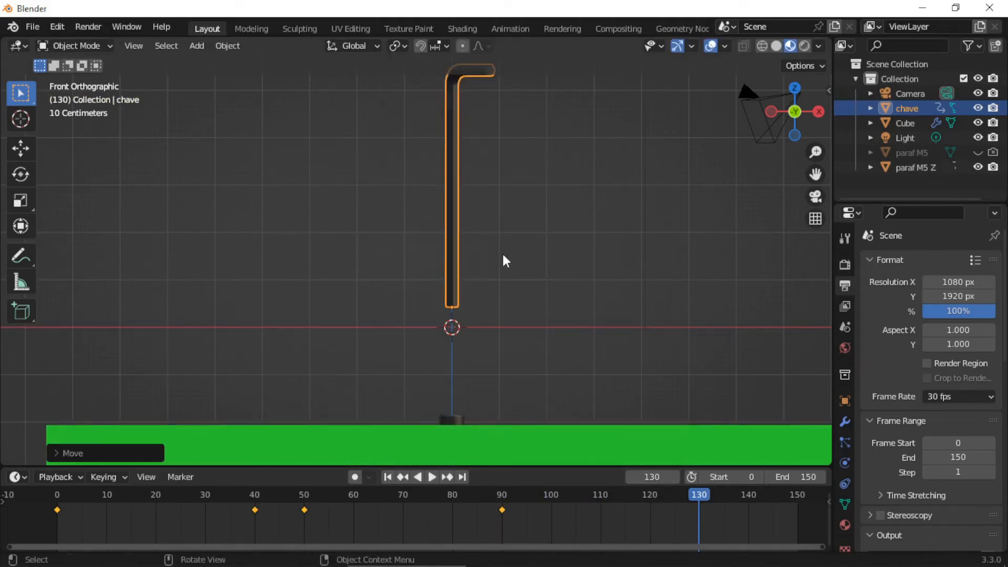
{"action": "key", "text": "i"}
{"action": "left_click", "coordinate": [416, 210]}
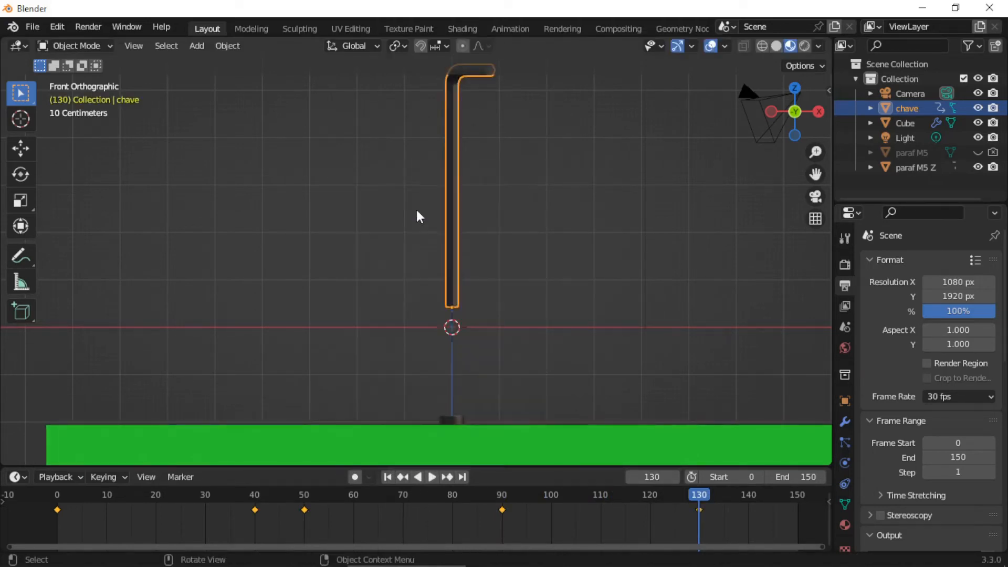
{"action": "left_click", "coordinate": [525, 282]}
Play back the animation in the front view, then from frame 0 through the camera view, and stop it
{"action": "key", "text": "space"}
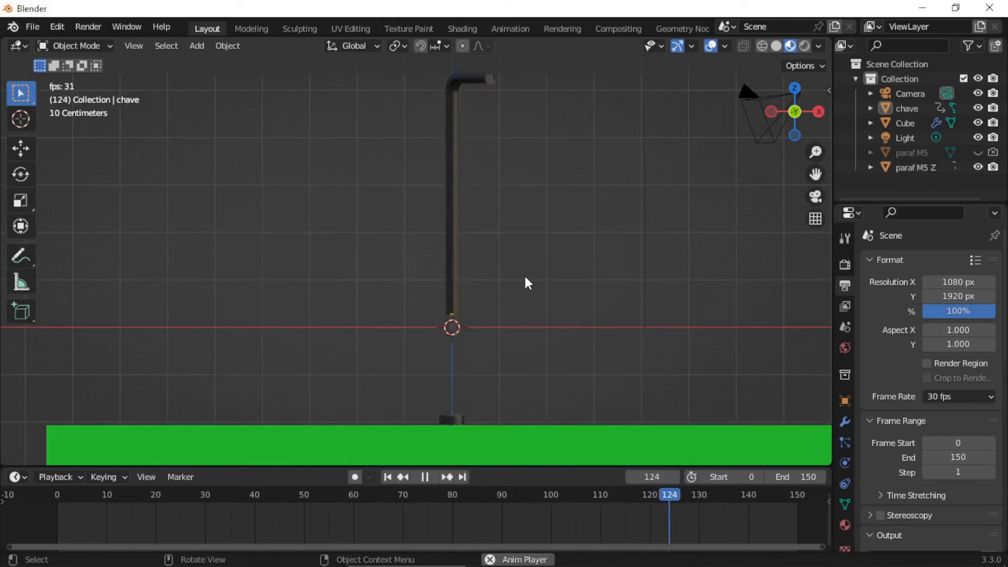
{"action": "key", "text": "space"}
{"action": "middle_click_drag", "start_coordinate": [524, 274], "coordinate": [481, 307]}
{"action": "key", "text": "KP_0"}
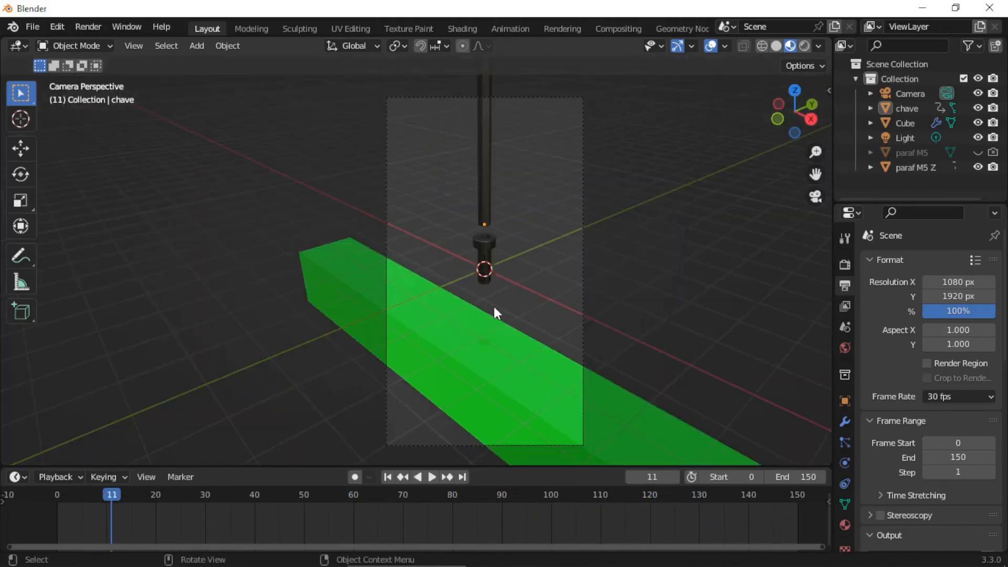
{"action": "left_click", "coordinate": [55, 495]}
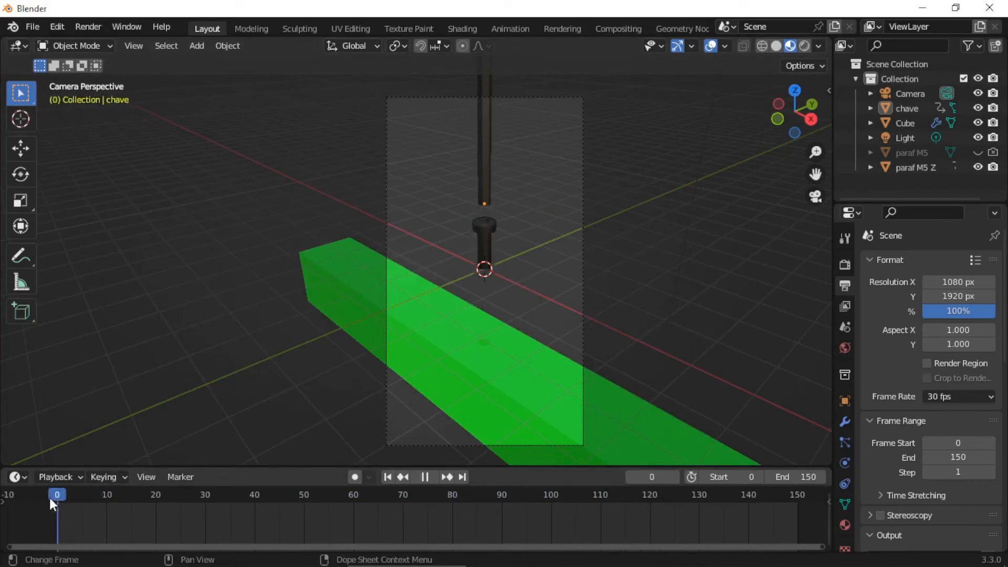
{"action": "key", "text": "space"}
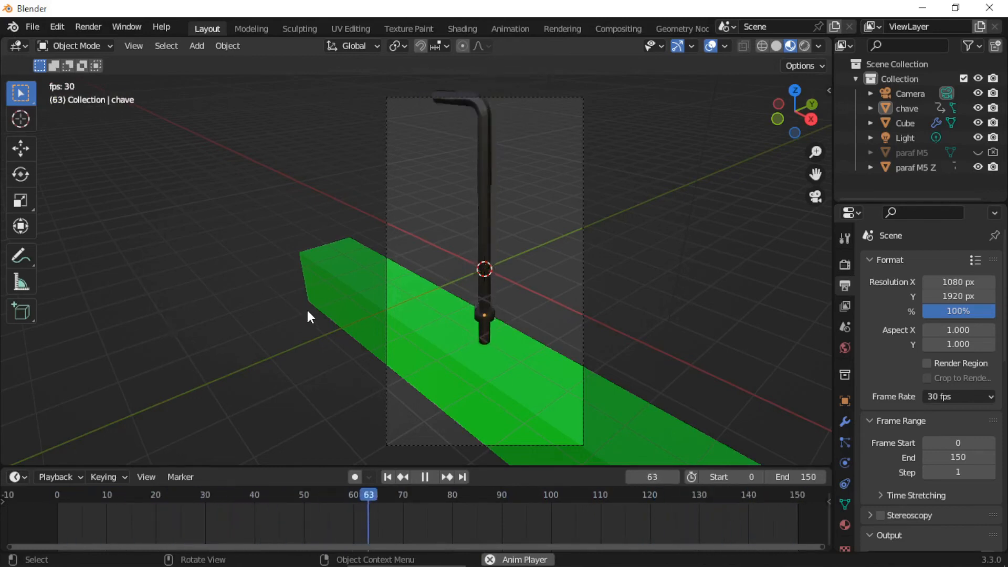
{"action": "key", "text": "space"}
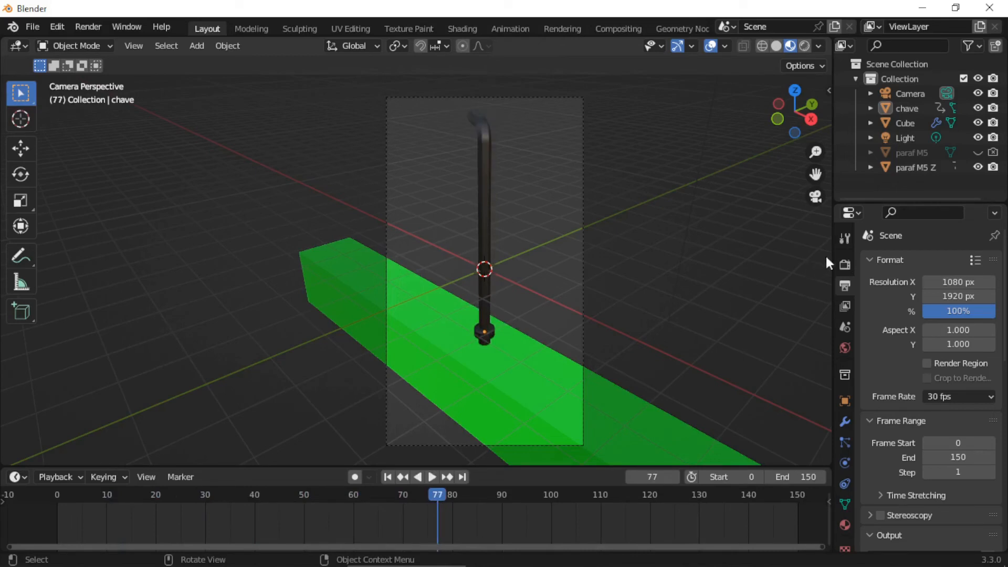
Review the Film transparency option in the render settings and the output format, frame rate, frame range, file format and encoding
{"action": "left_click", "coordinate": [845, 263]}
{"action": "scroll", "coordinate": [885, 372], "scroll_direction": "down", "scroll_amount": 4}
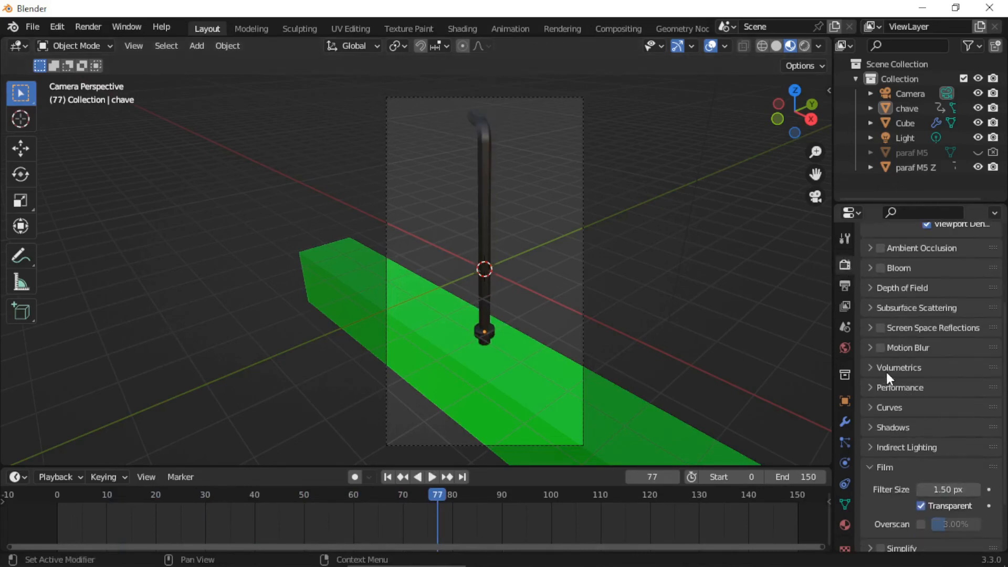
{"action": "scroll", "coordinate": [886, 376], "scroll_direction": "down", "scroll_amount": 3}
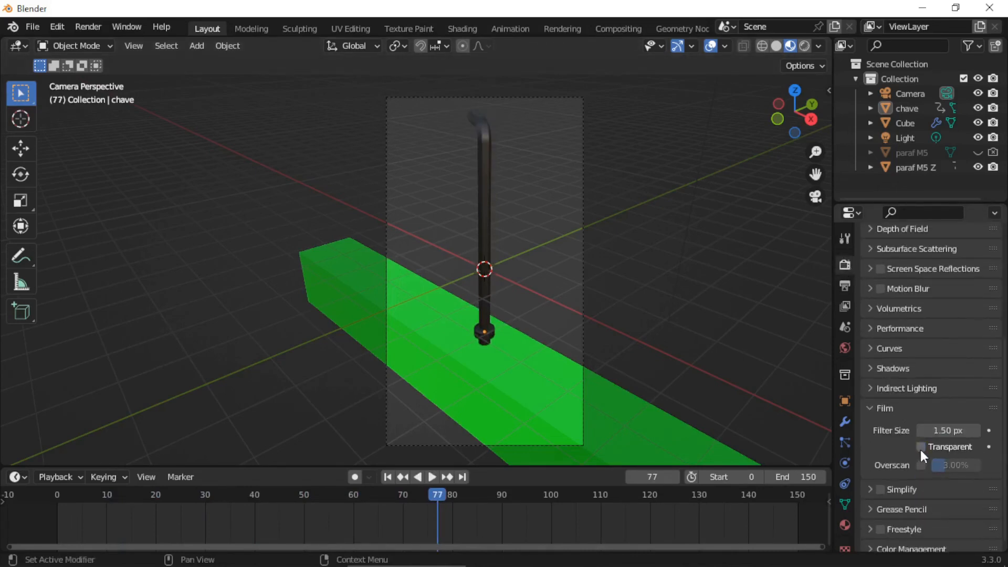
{"action": "left_click", "coordinate": [845, 284]}
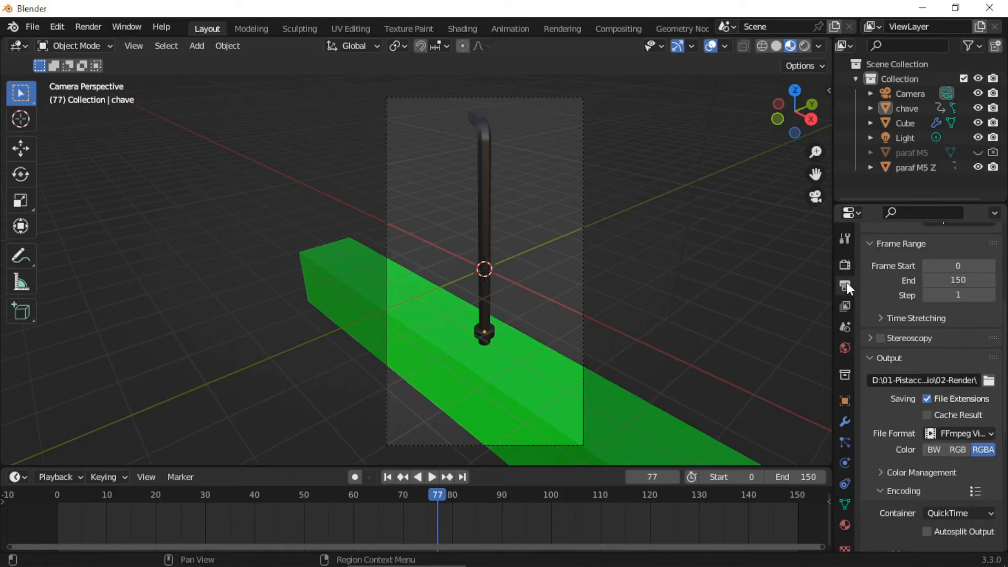
{"action": "scroll", "coordinate": [895, 274], "scroll_direction": "up", "scroll_amount": 8}
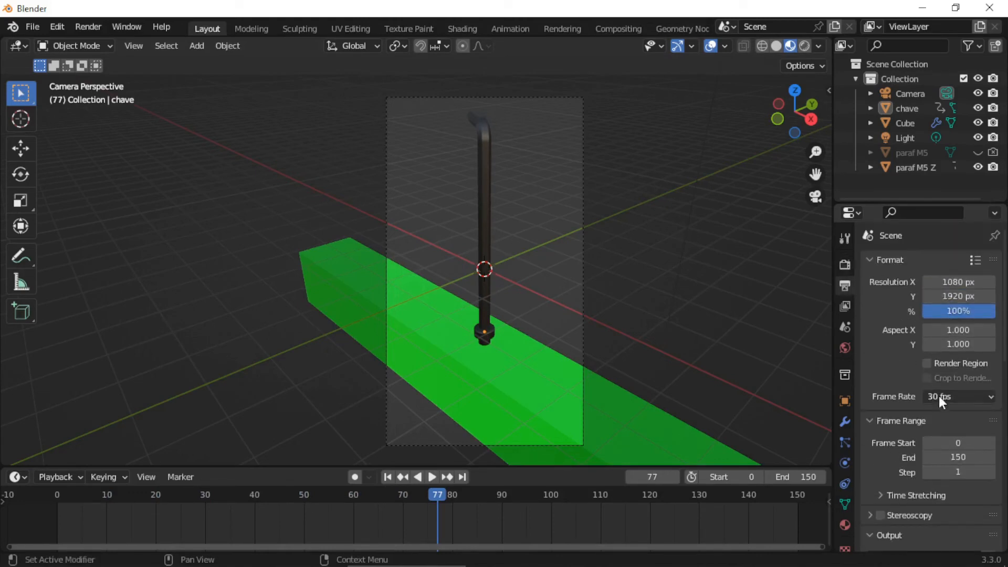
{"action": "scroll", "coordinate": [897, 364], "scroll_direction": "down", "scroll_amount": 8}
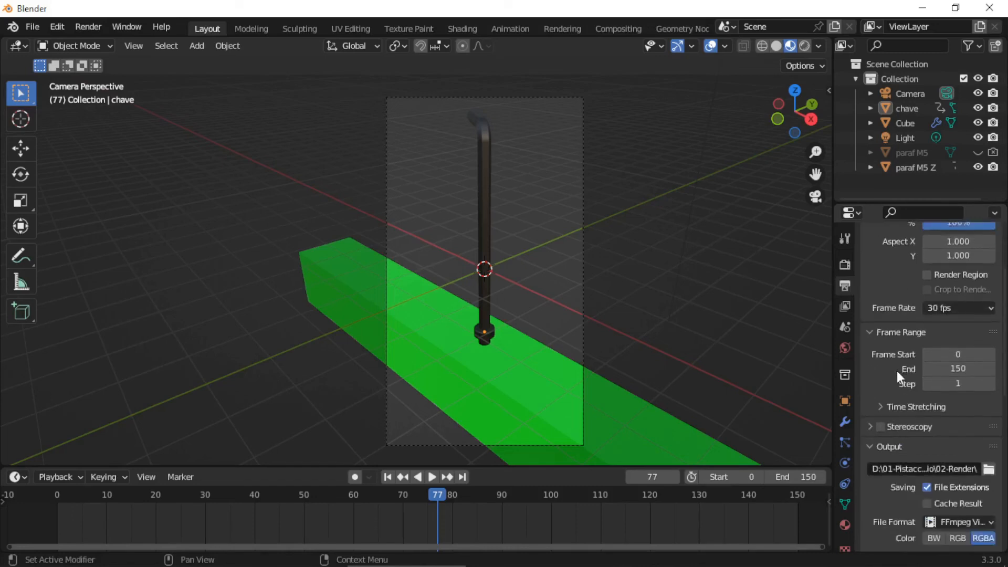
{"action": "scroll", "coordinate": [895, 378], "scroll_direction": "down", "scroll_amount": 3}
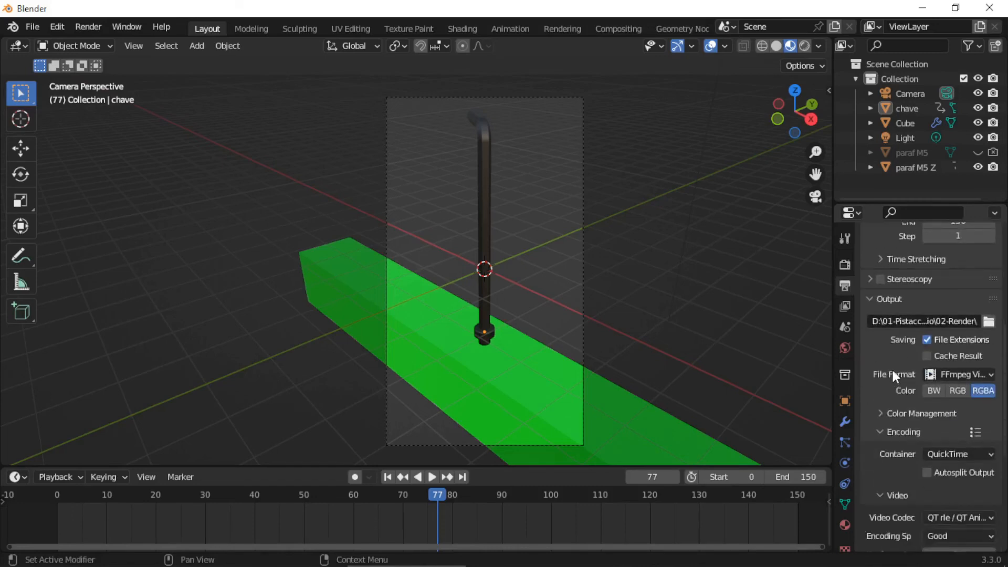
{"action": "scroll", "coordinate": [893, 369], "scroll_direction": "down", "scroll_amount": 2}
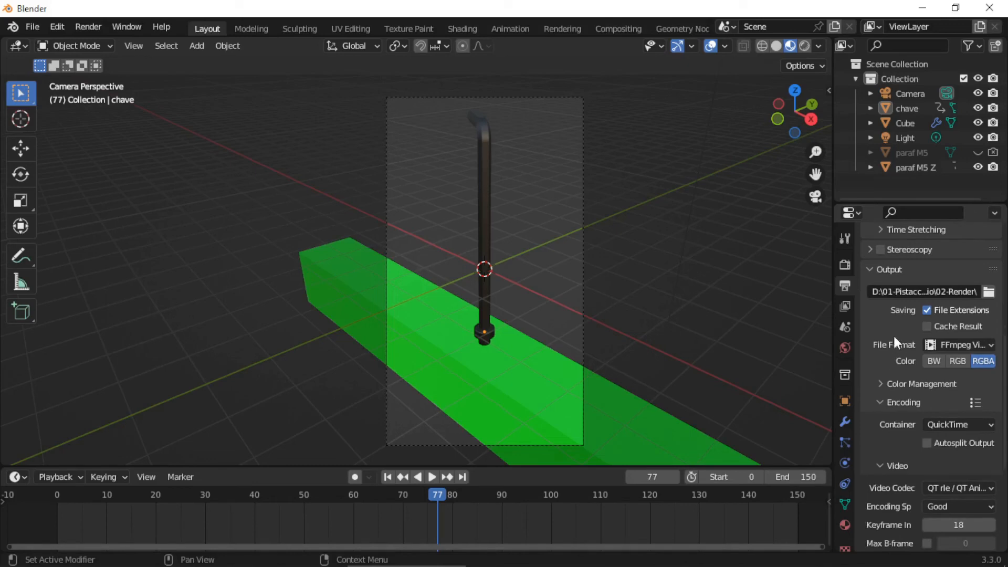
Set the render output file format to FFmpeg Video and its encoding container to QuickTime
{"action": "left_click", "coordinate": [962, 343]}
{"action": "left_click", "coordinate": [952, 417]}
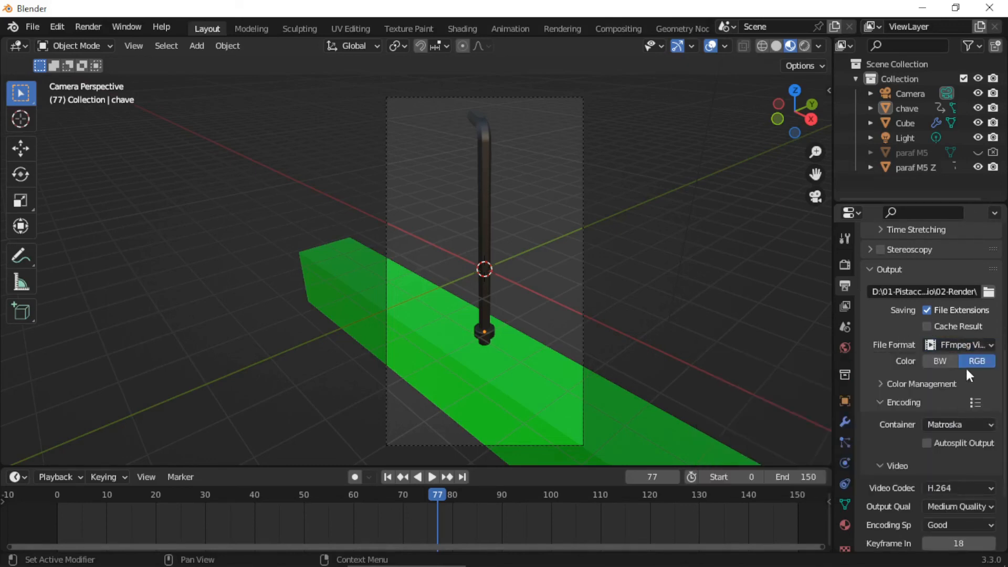
{"action": "left_click", "coordinate": [965, 344]}
{"action": "left_click", "coordinate": [949, 415]}
{"action": "left_click", "coordinate": [954, 423]}
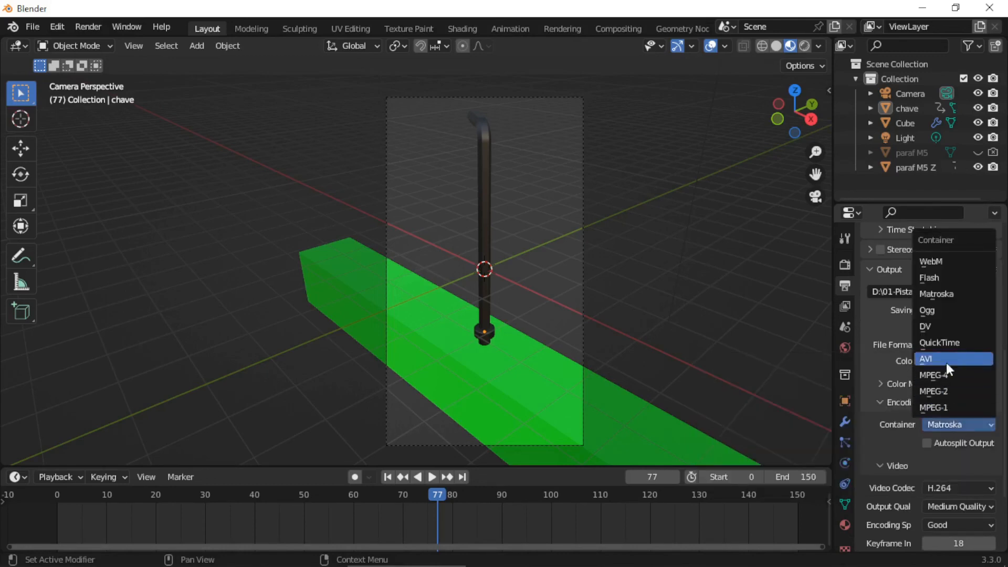
{"action": "left_click", "coordinate": [946, 342]}
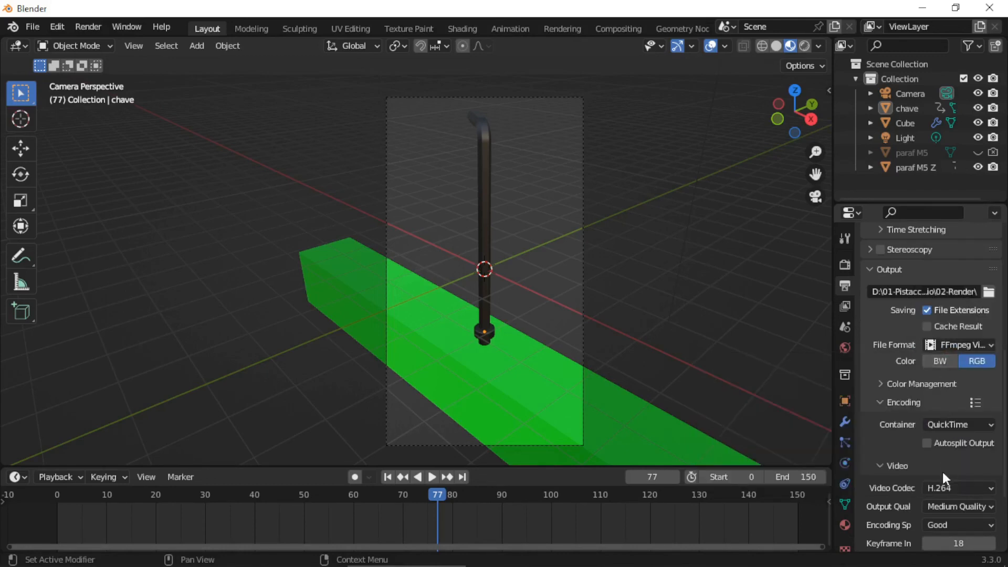
Set the video codec to QT rle / QT Animation and the output color to RGBA
{"action": "left_click", "coordinate": [946, 489]}
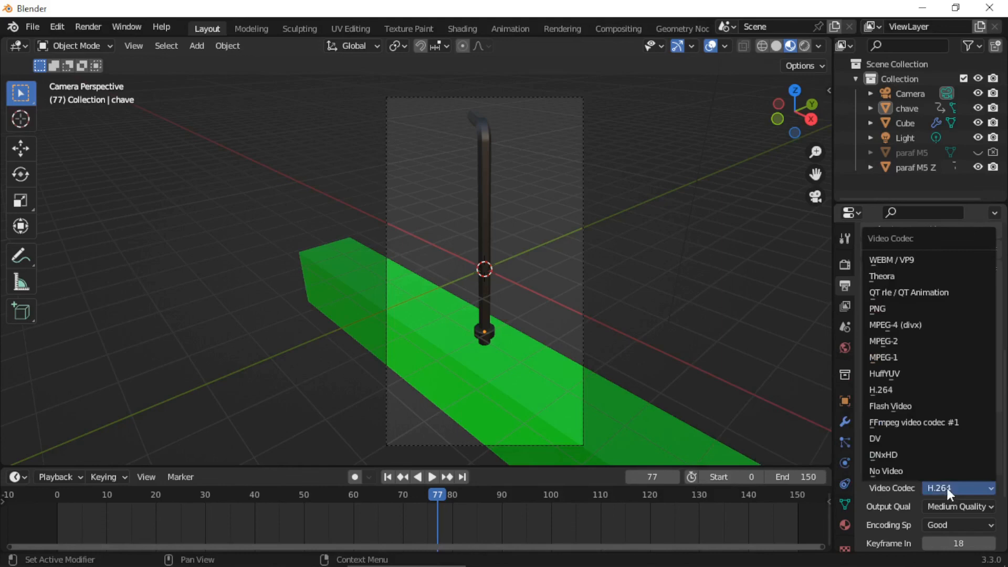
{"action": "left_click", "coordinate": [915, 293]}
{"action": "left_click", "coordinate": [983, 361]}
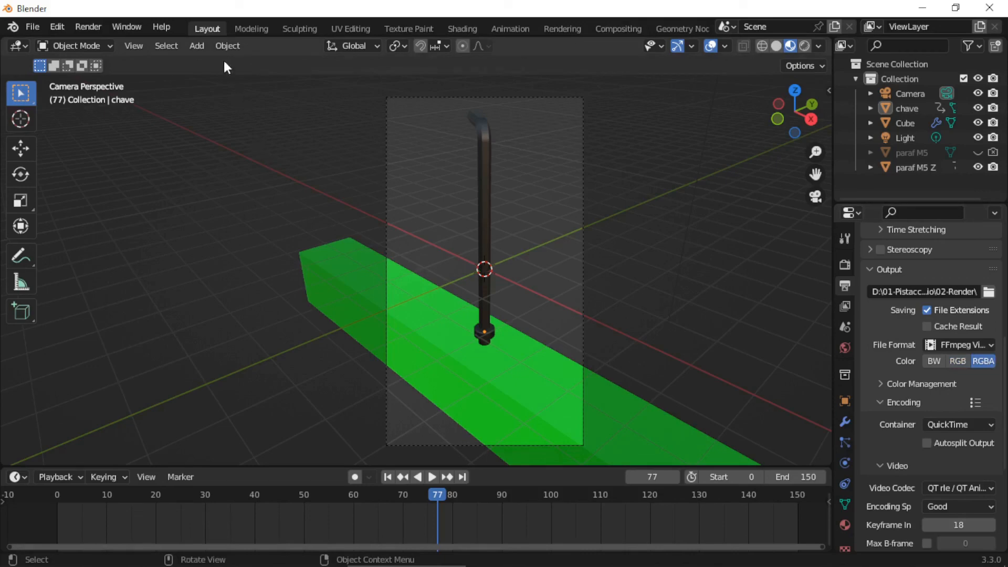
Render the full screw-driving animation to the output video file
{"action": "left_click", "coordinate": [87, 26]}
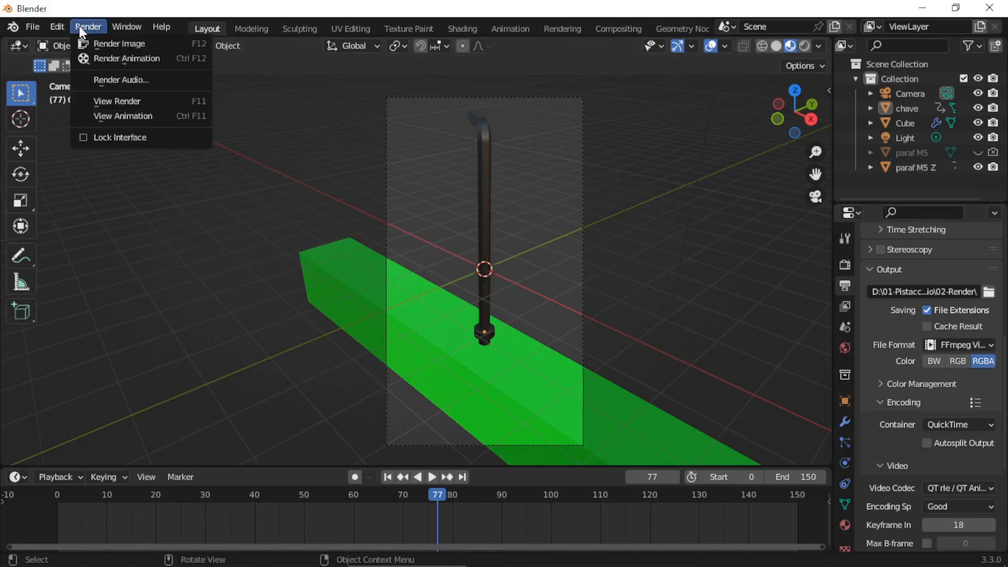
{"action": "left_click", "coordinate": [115, 58]}
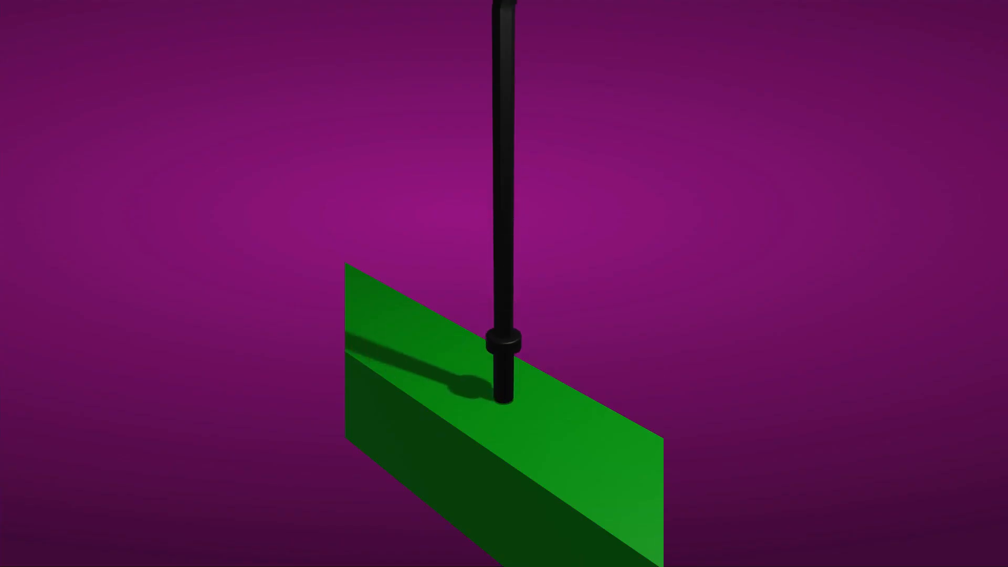